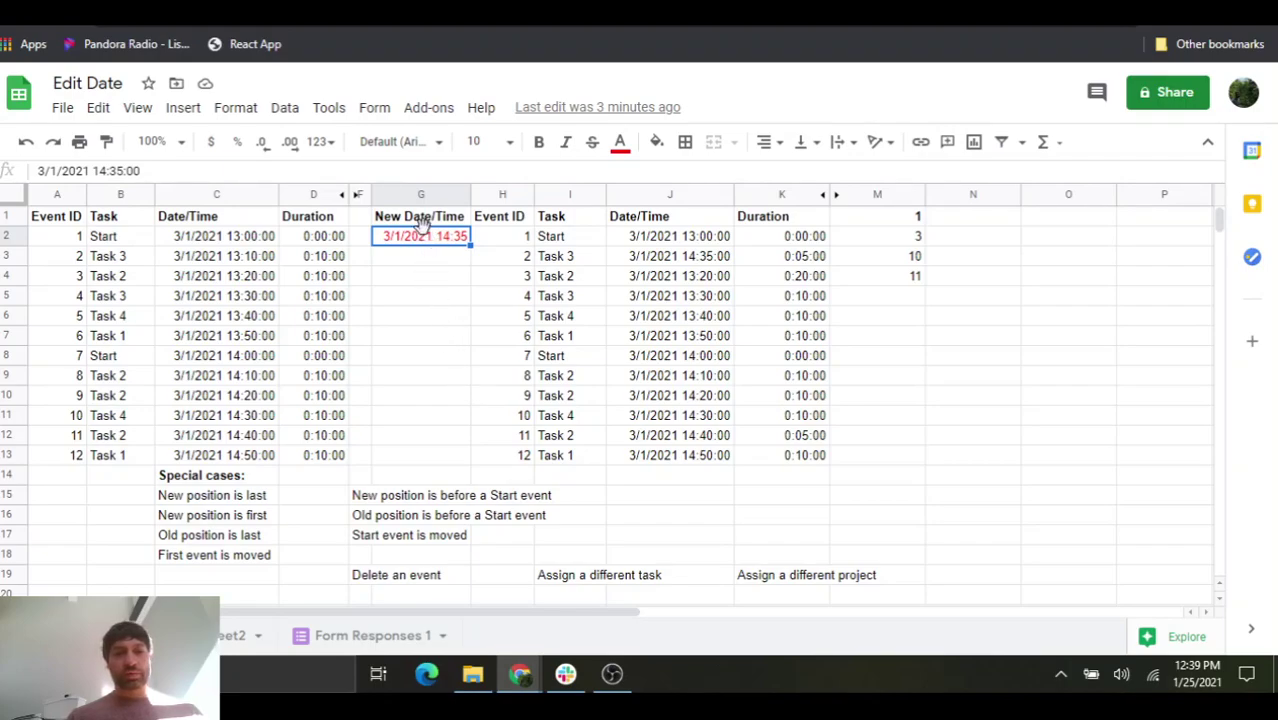
Step: Move the new date/time entry to event 3's row (G4) and submit the Edit Date form to run the script
drag(422, 224, 427, 272)
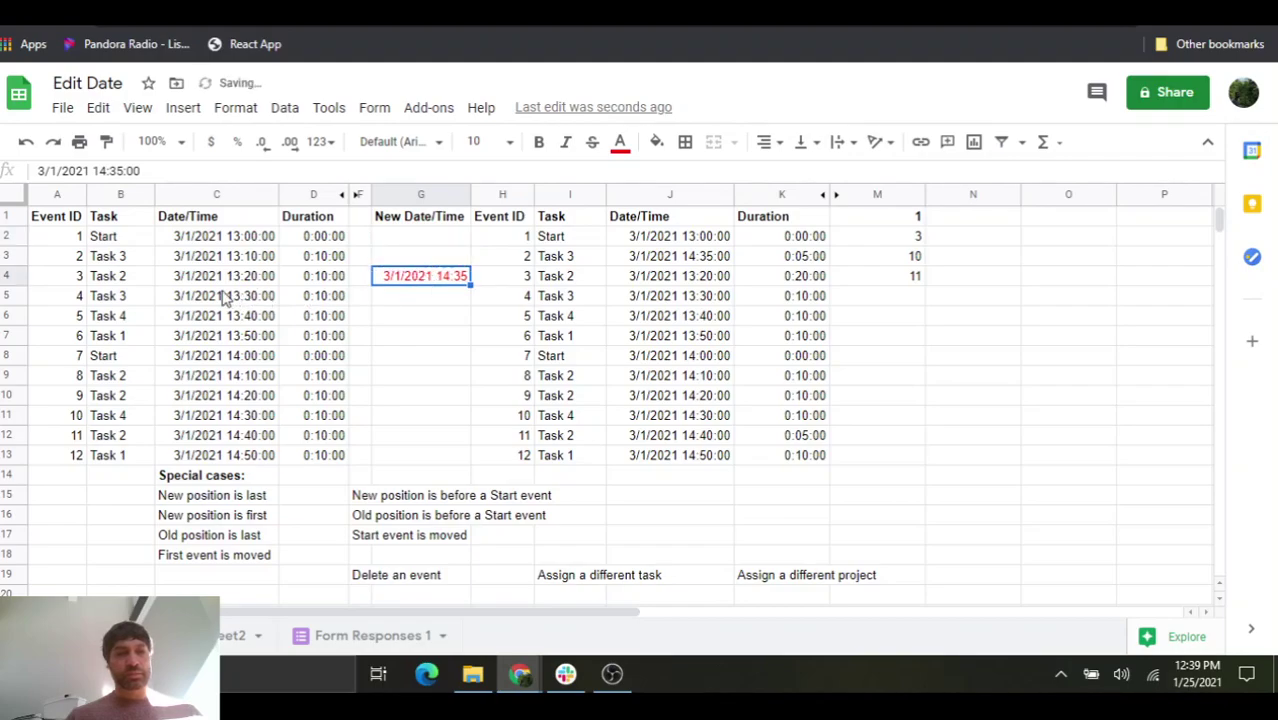
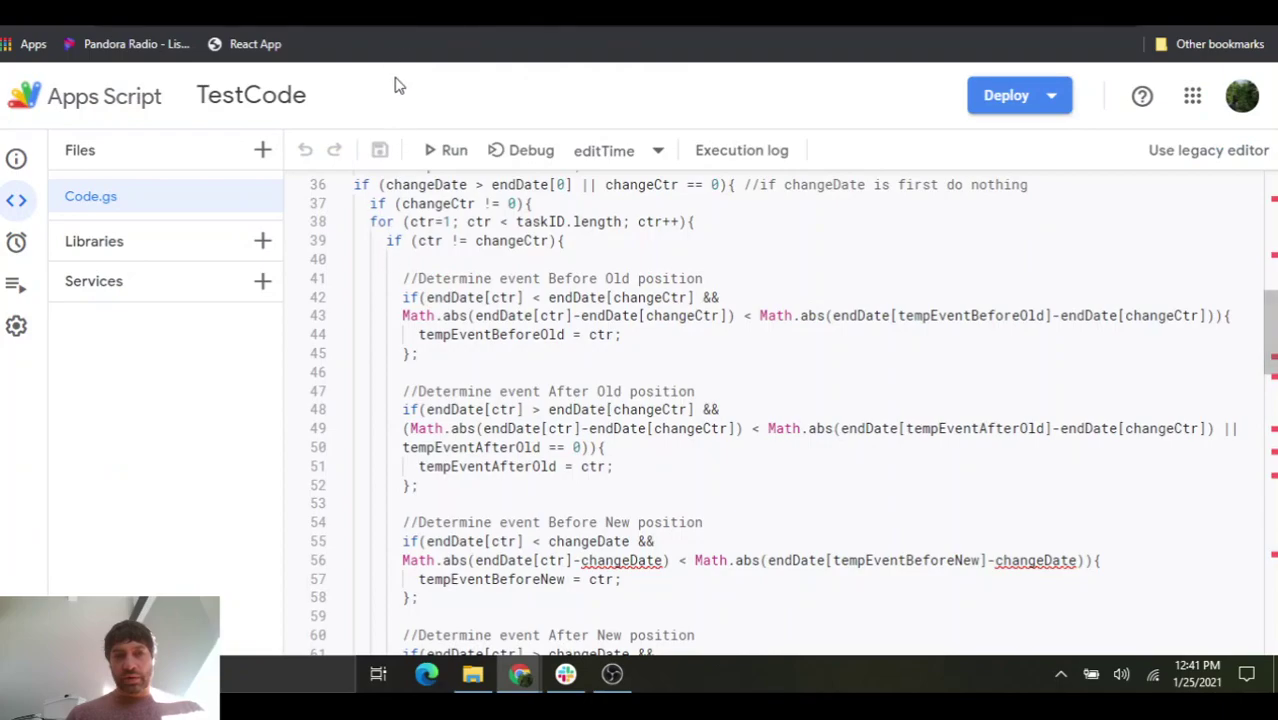
key(ctrl+Tab)
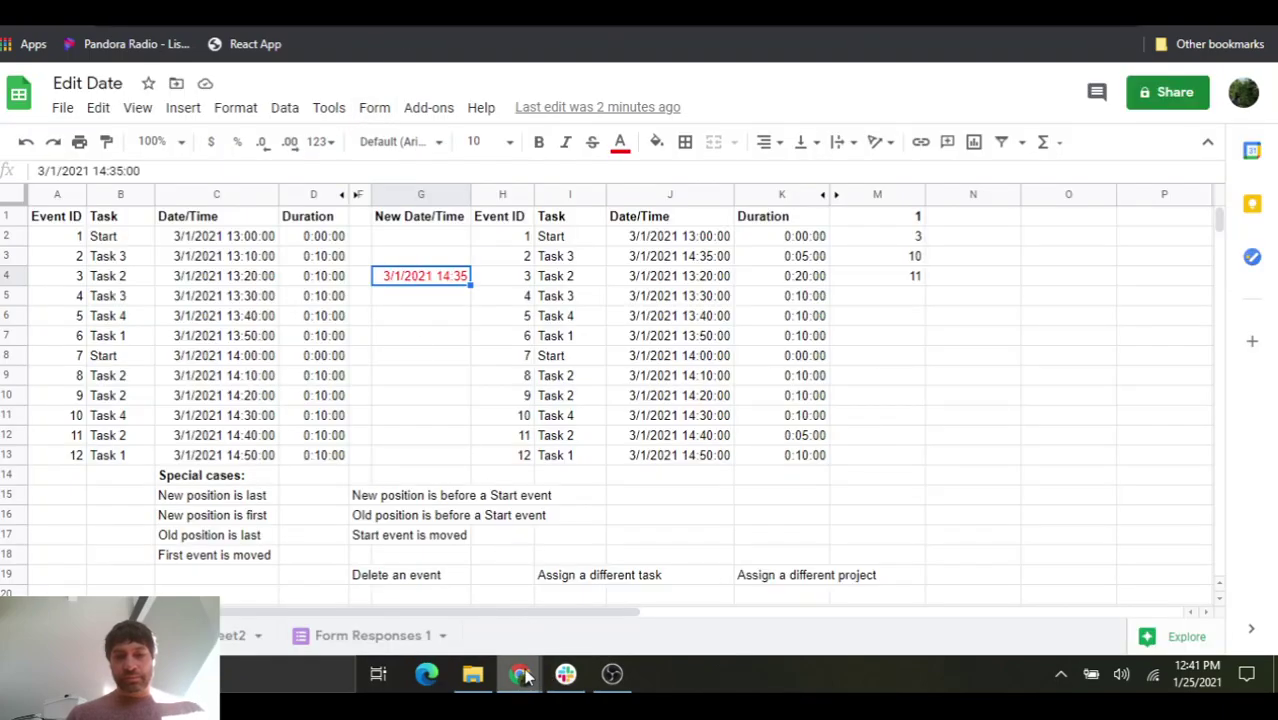
mouse_move(520, 676)
click(585, 632)
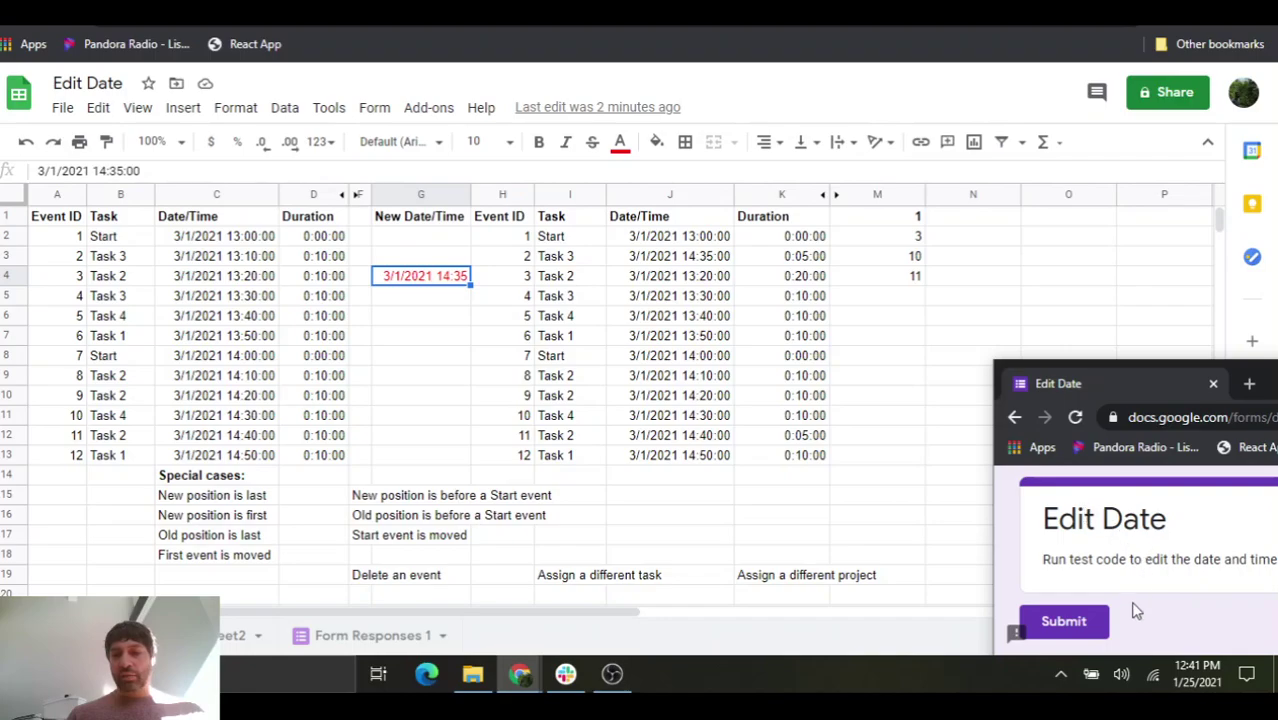
click(1075, 628)
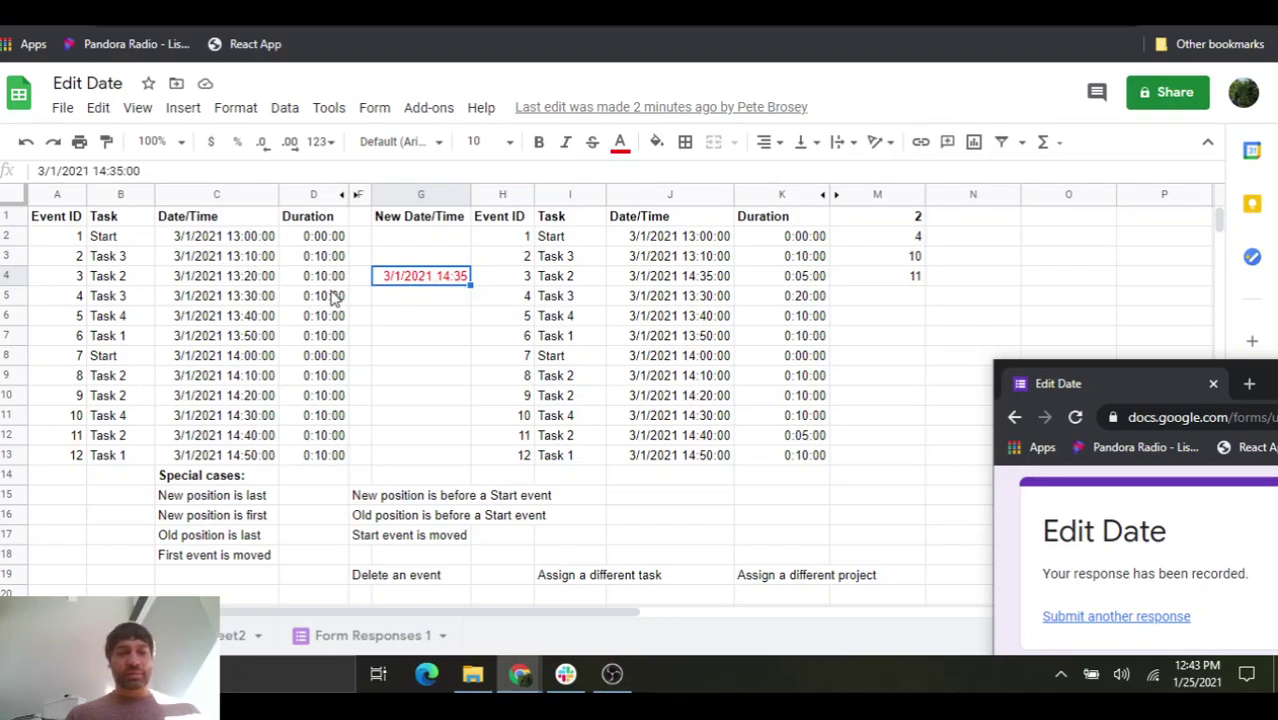
Step: Set the new date/time for event 3 in G4 to 3/1/2021 13:25
click(105, 171)
key(BackSpace)
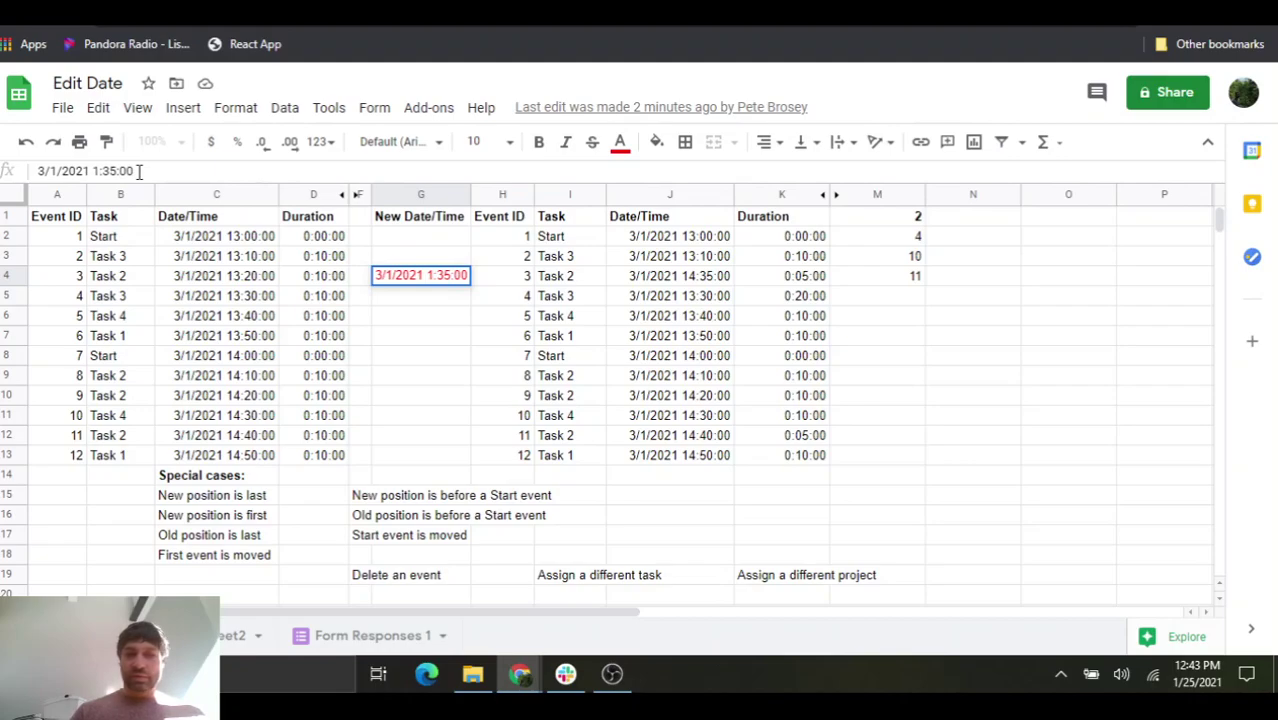
text(3)
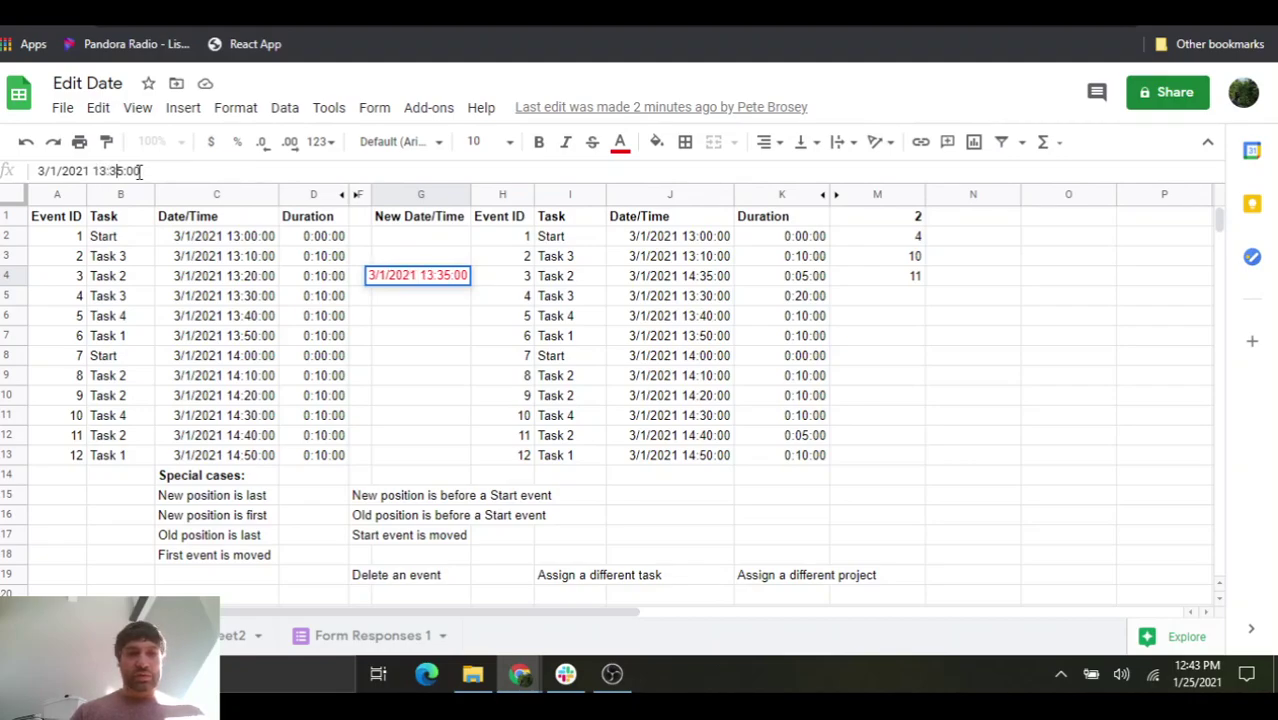
key(BackSpace)
text(2)
key(Return)
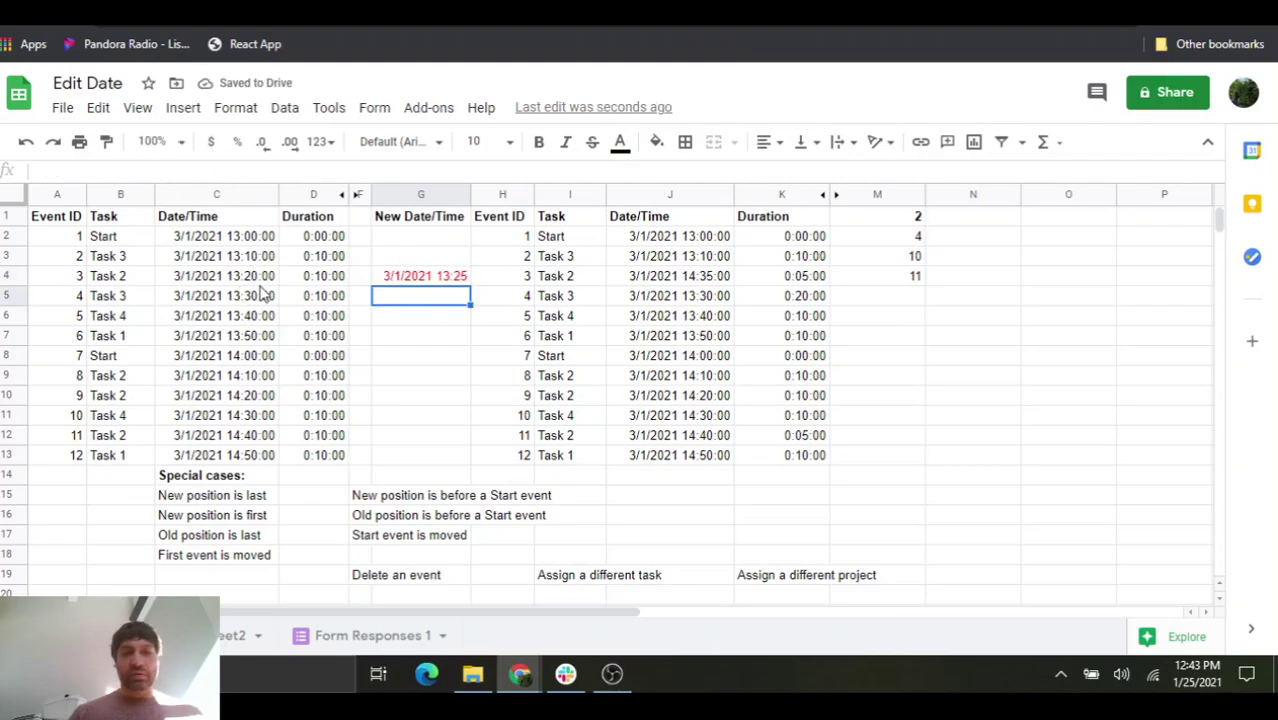
click(449, 281)
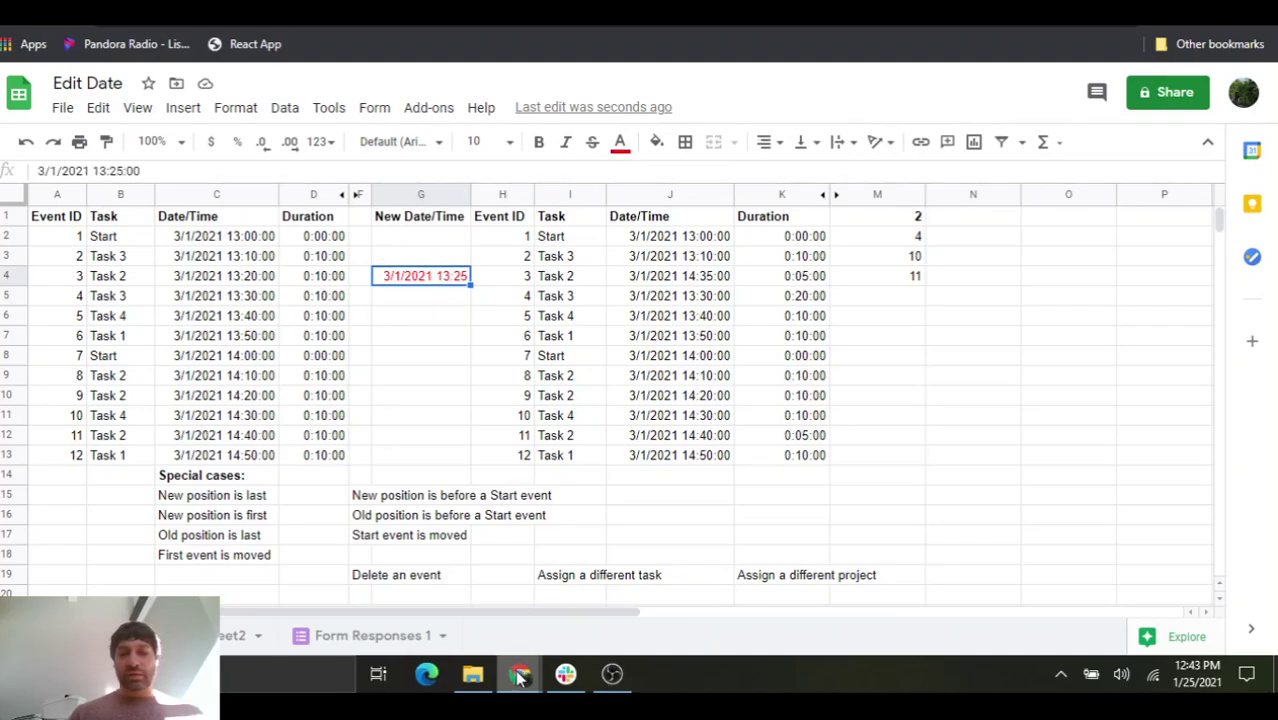
Step: Submit another Edit Date form response, and move the new date/time entry down to event 4's row (G5)
mouse_move(519, 678)
click(650, 605)
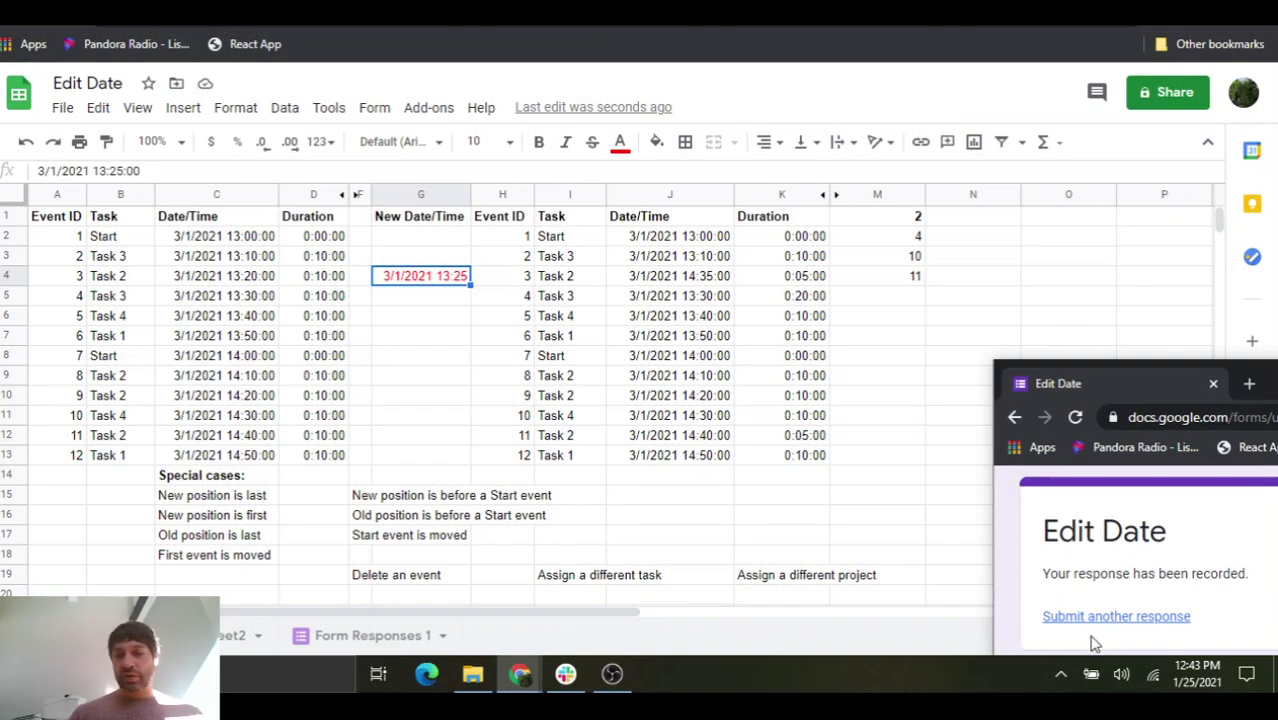
click(1060, 617)
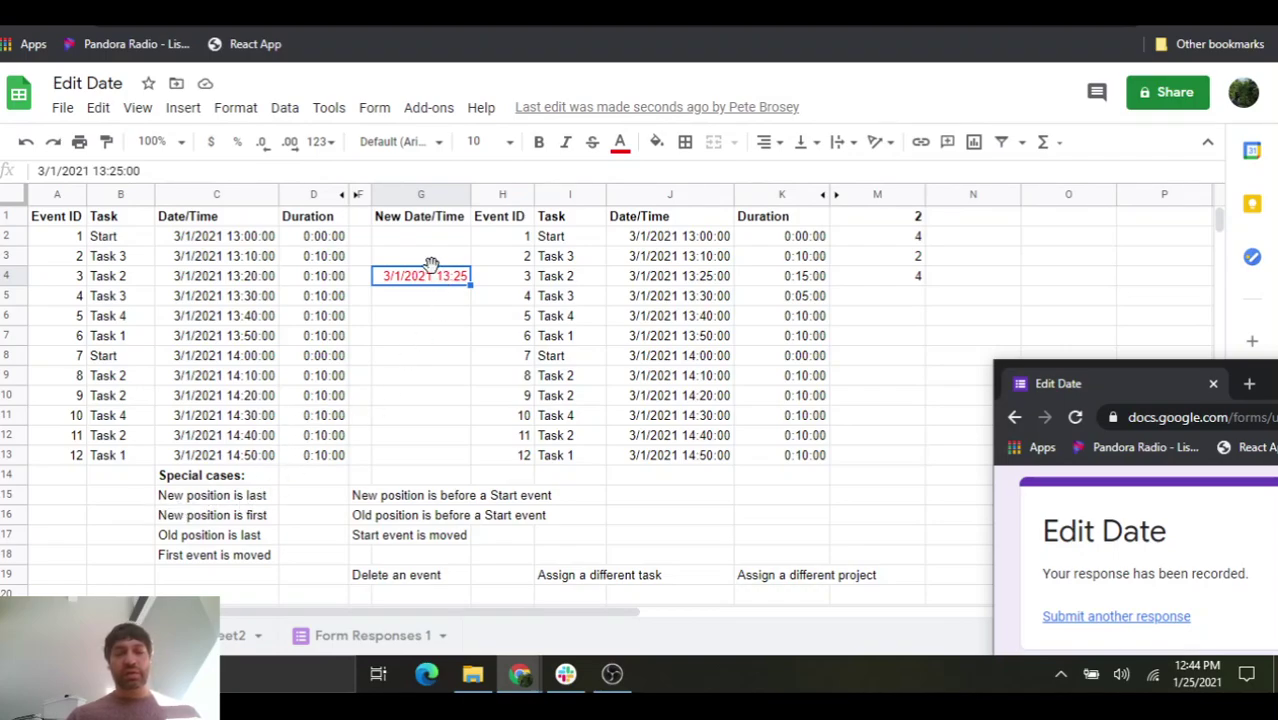
drag(431, 263, 431, 296)
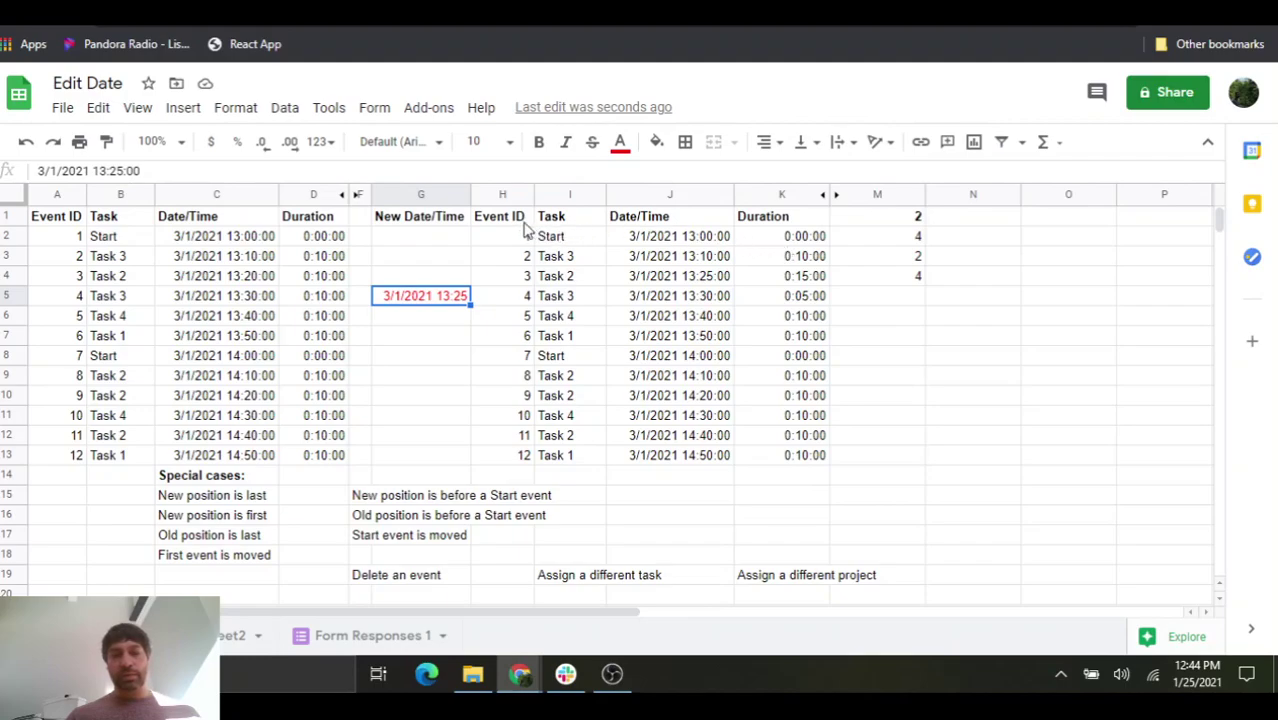
drag(518, 238, 787, 459)
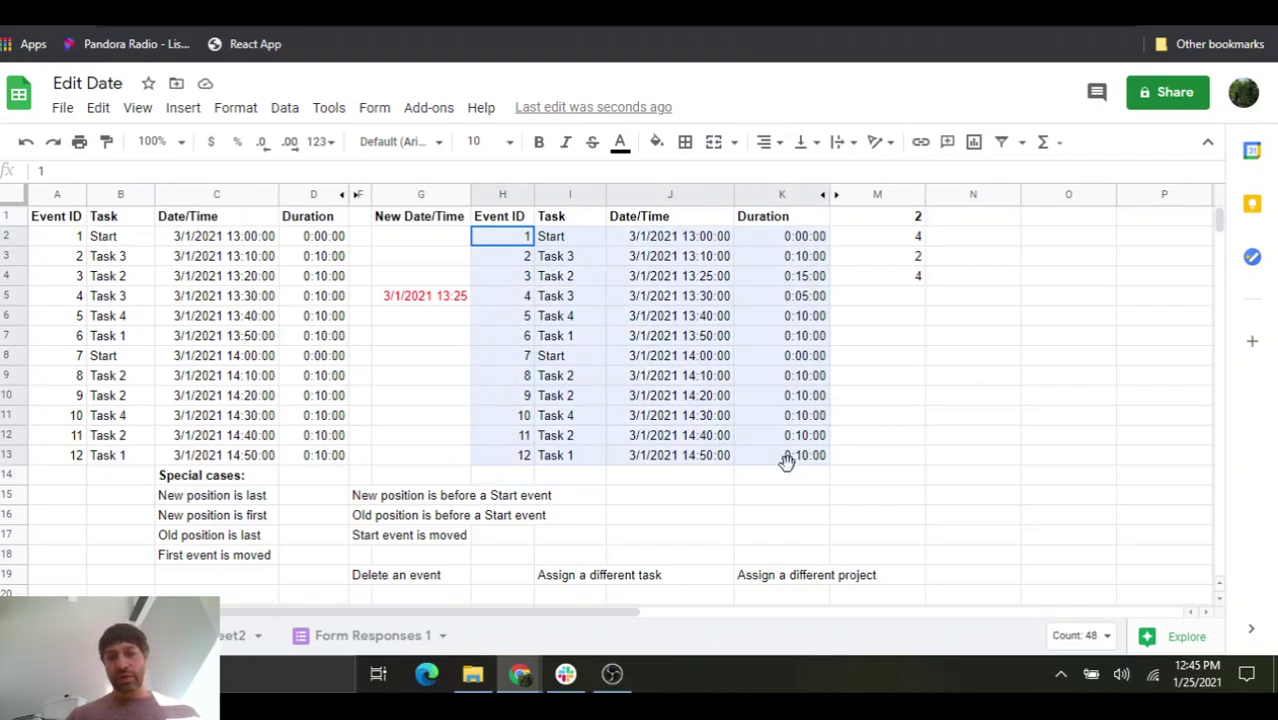
click(285, 109)
click(347, 373)
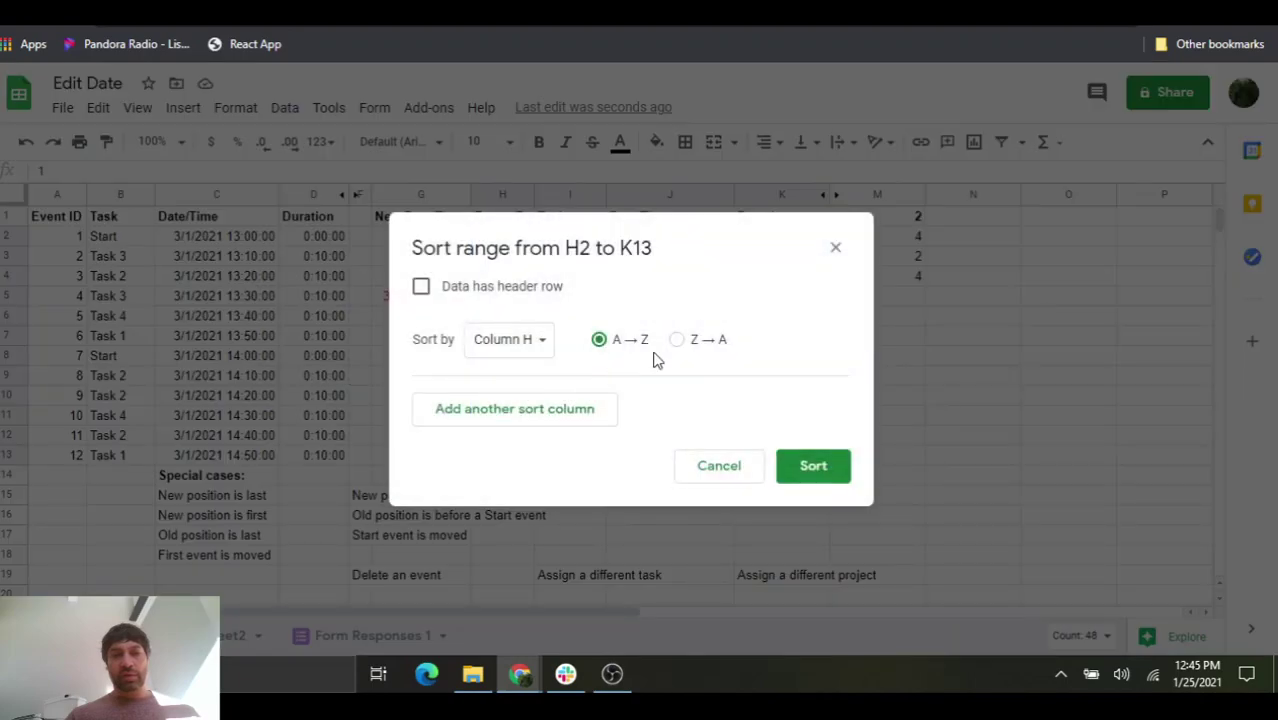
click(545, 342)
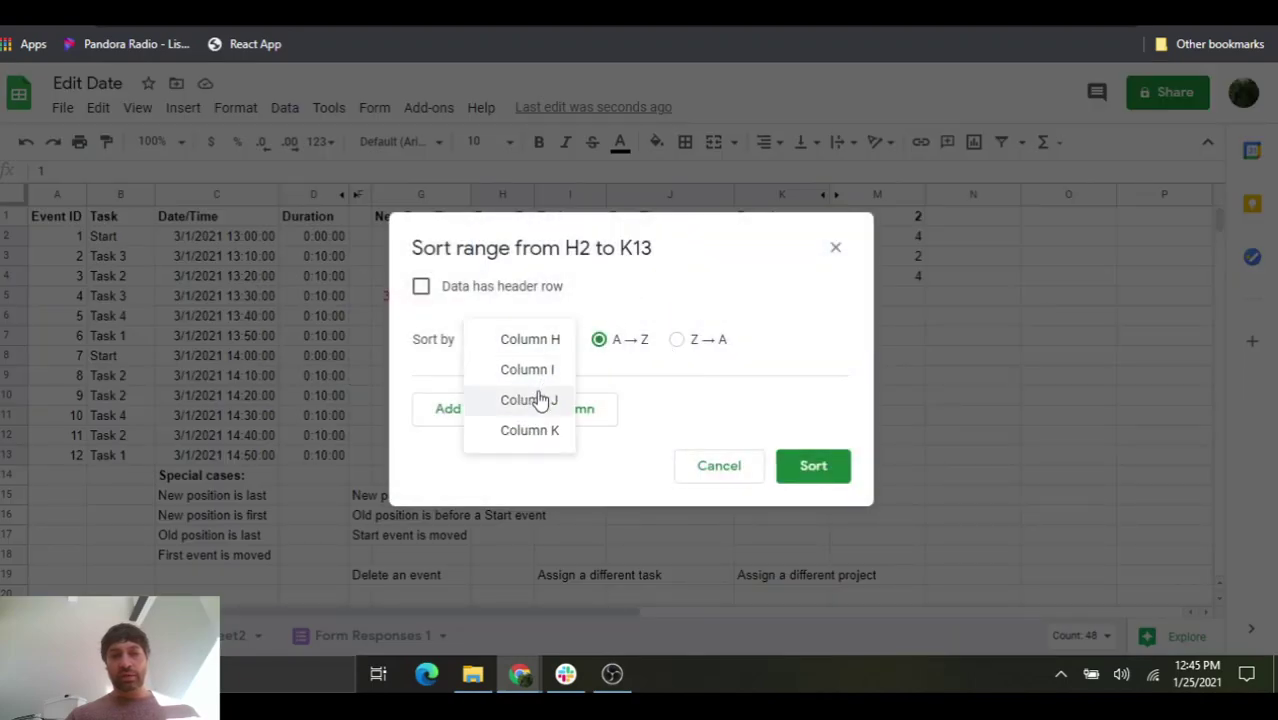
click(538, 400)
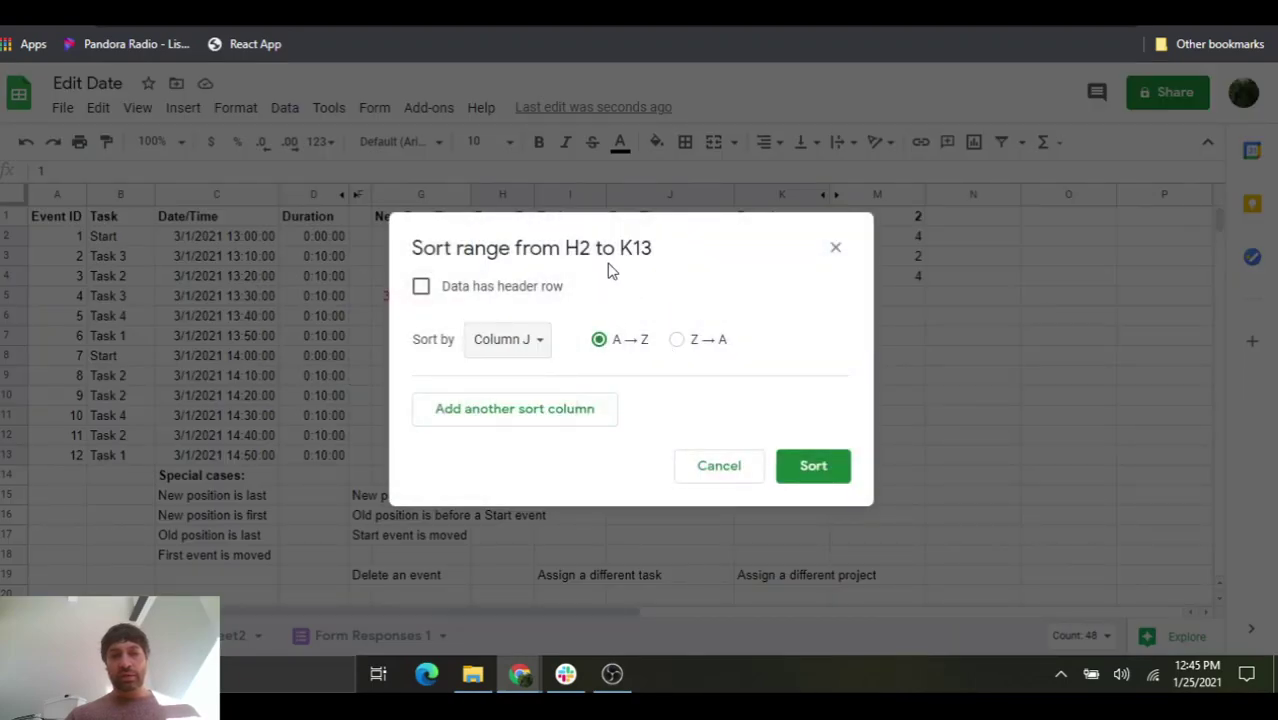
click(735, 474)
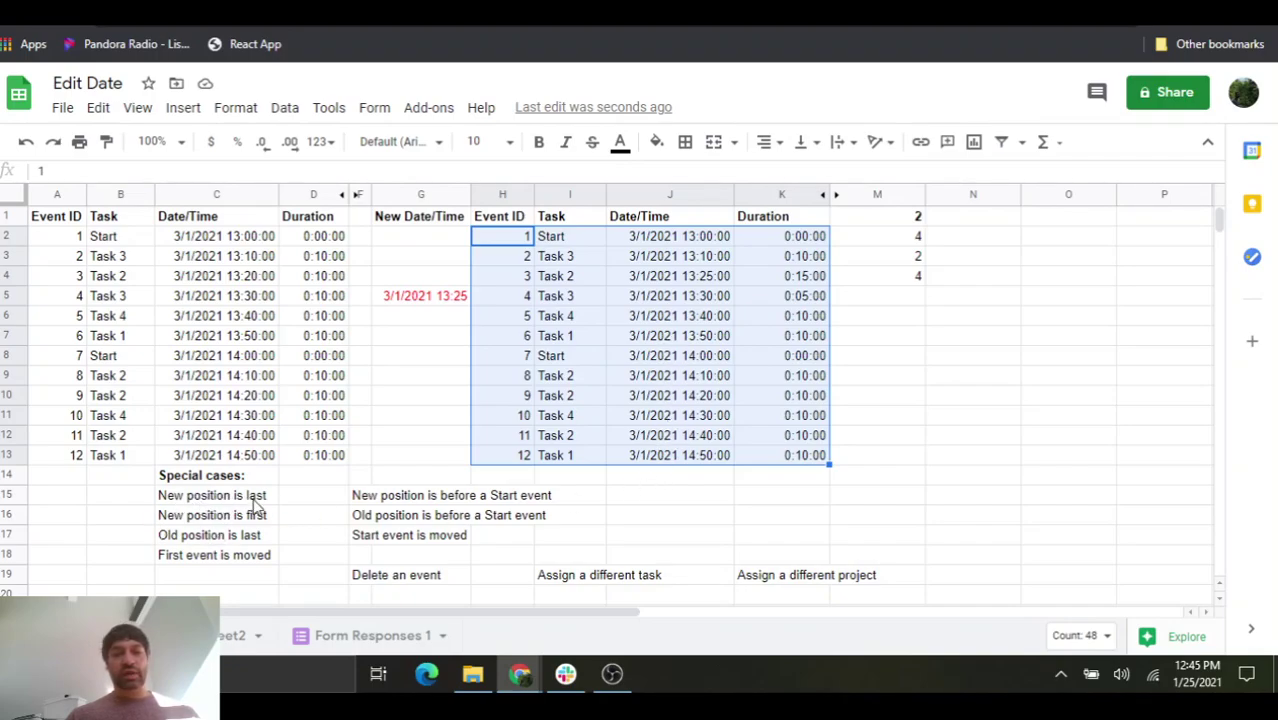
Step: Set the new date/time for event 4 in G5 to 3/1/2021 14:55 and submit the Edit Date form
click(460, 297)
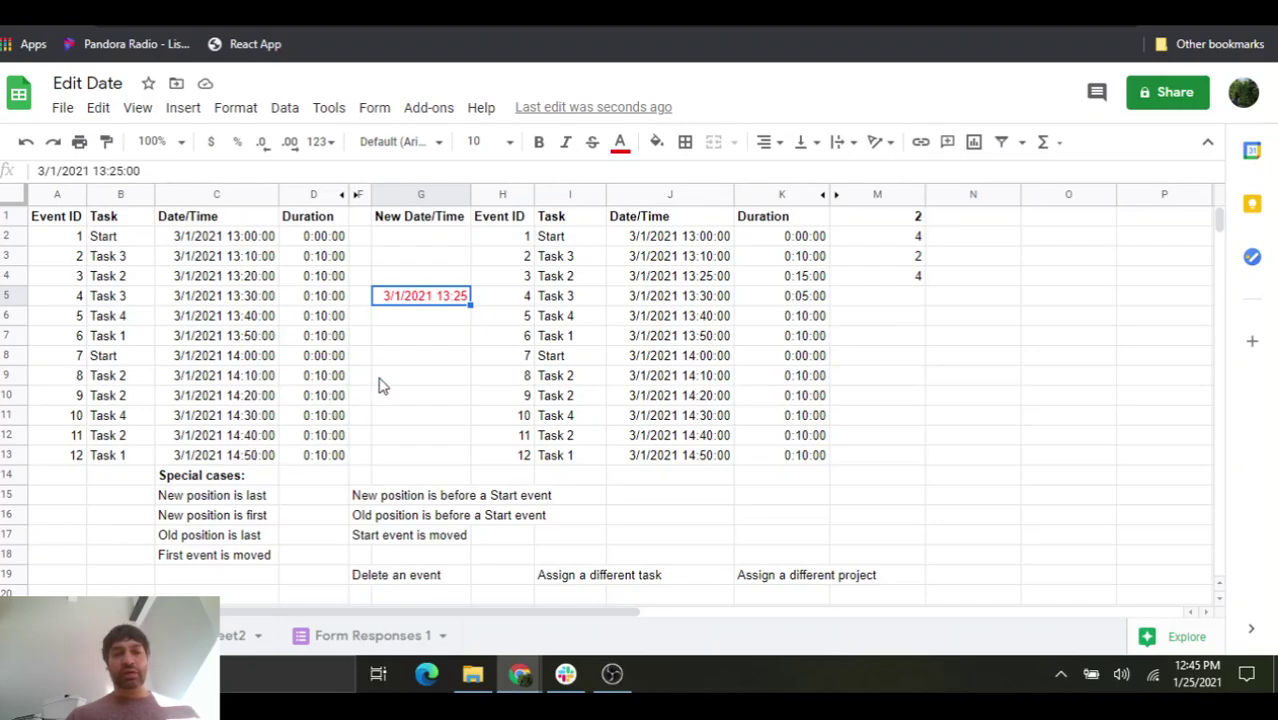
click(117, 171)
key(BackSpace)
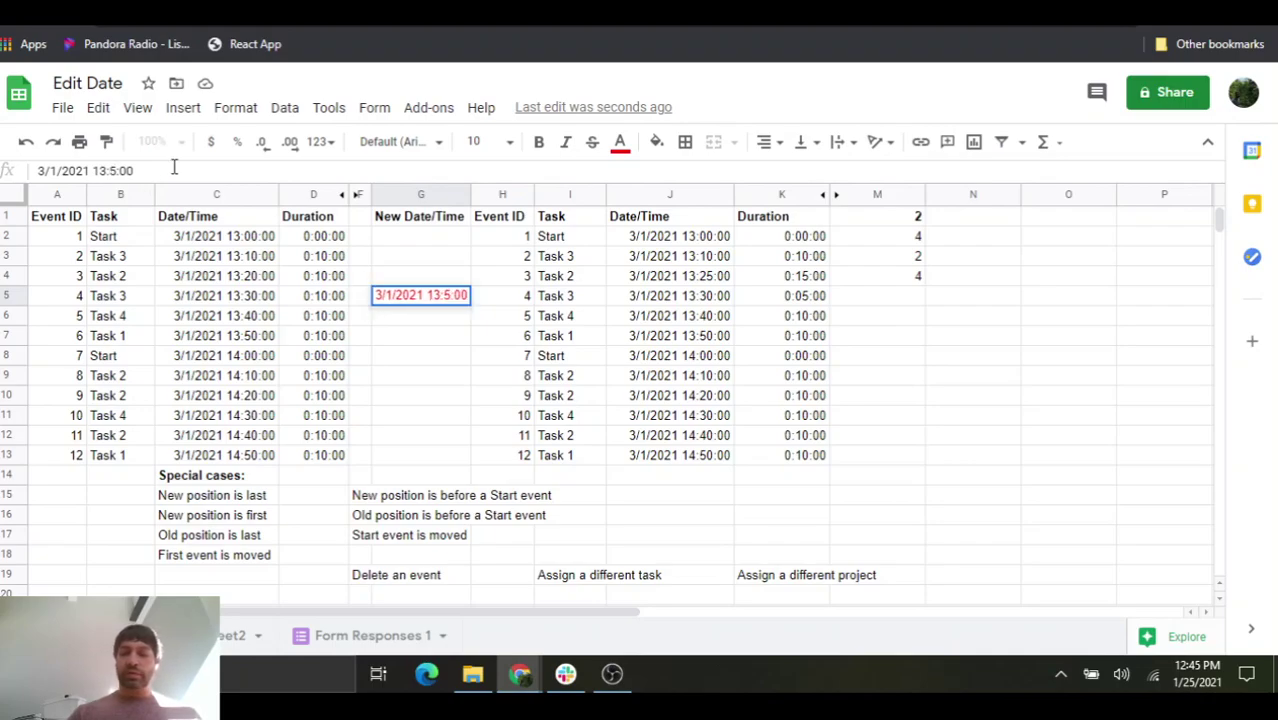
text(5)
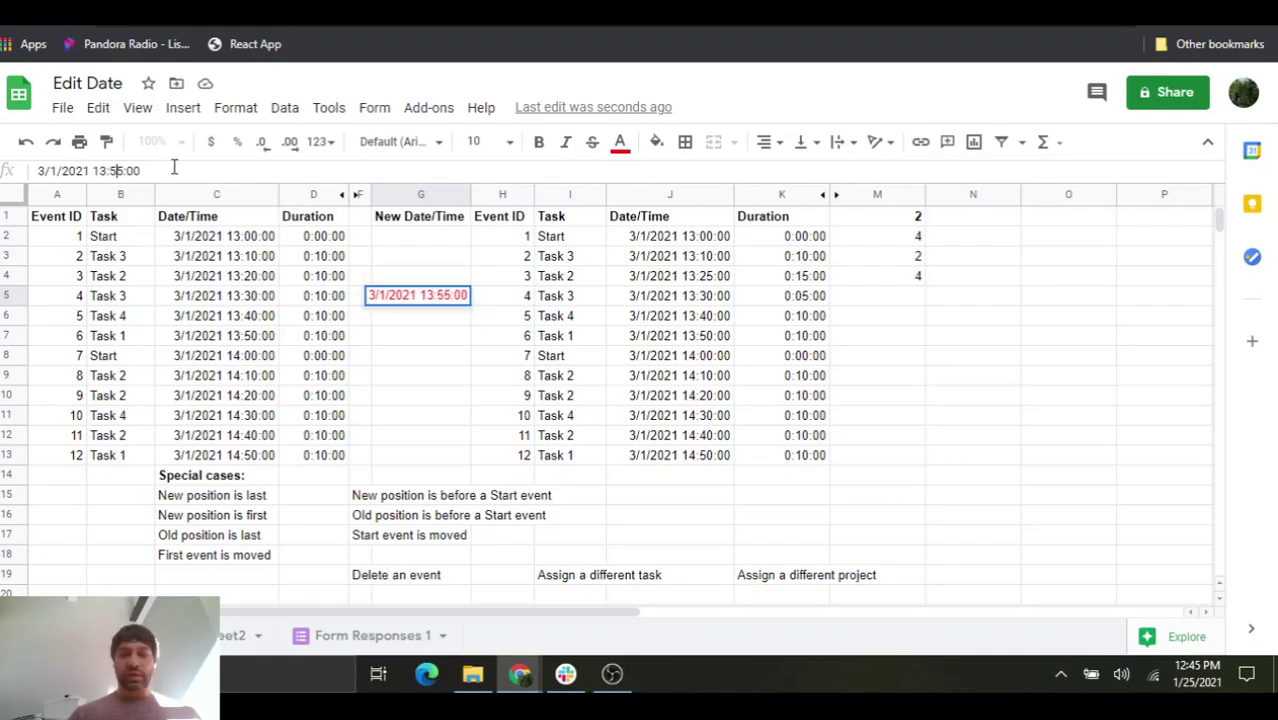
key(Left)
key(Left)
key(Left)
key(Left)
key(Left)
key(Left)
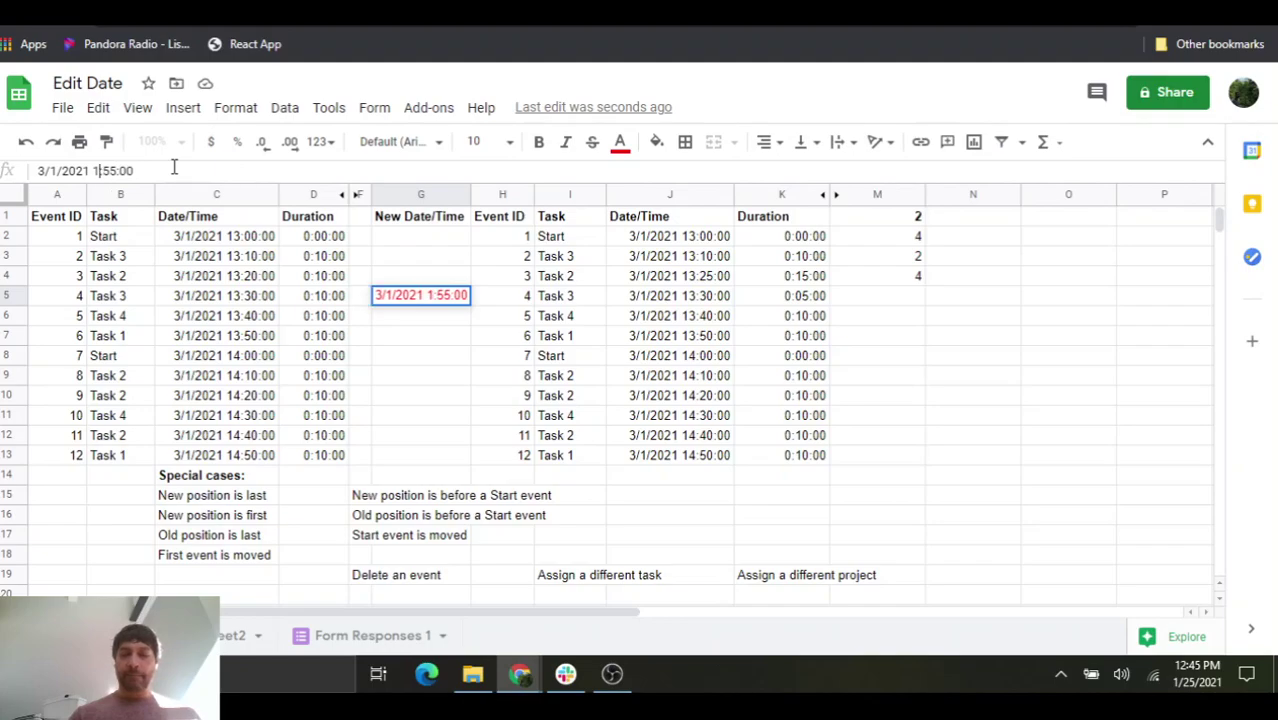
key(BackSpace)
text(4)
key(Return)
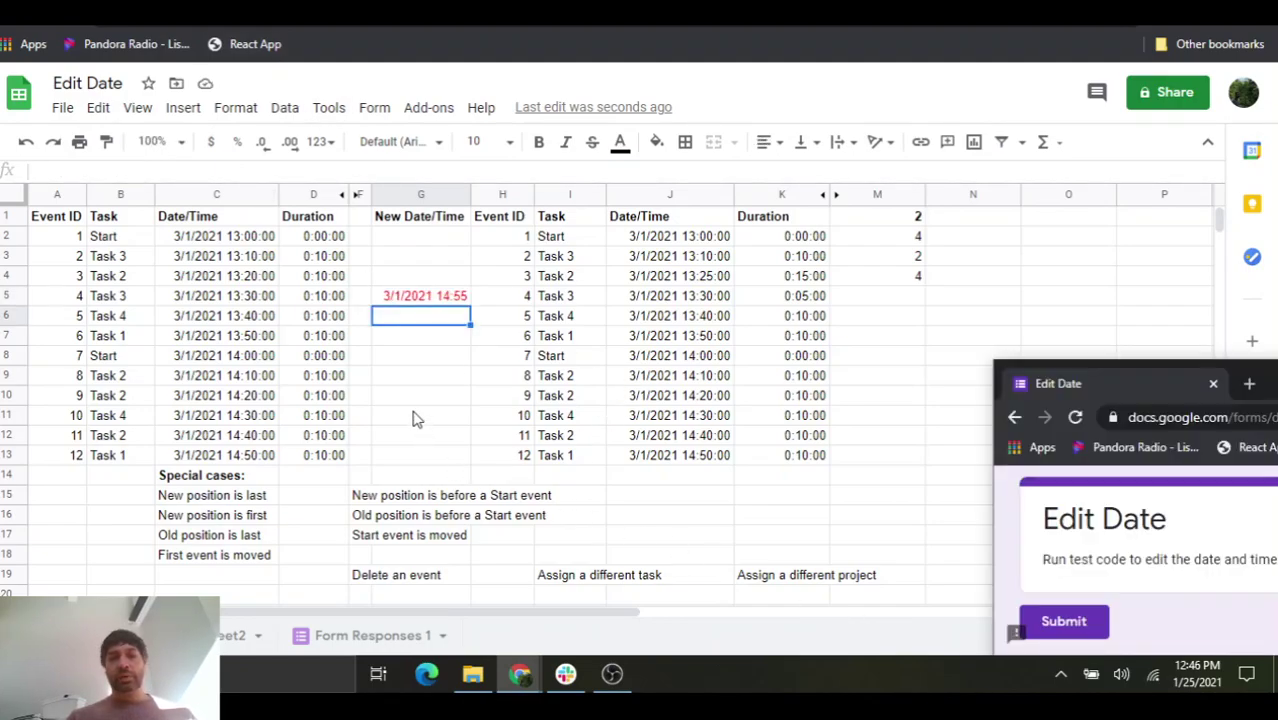
click(1066, 622)
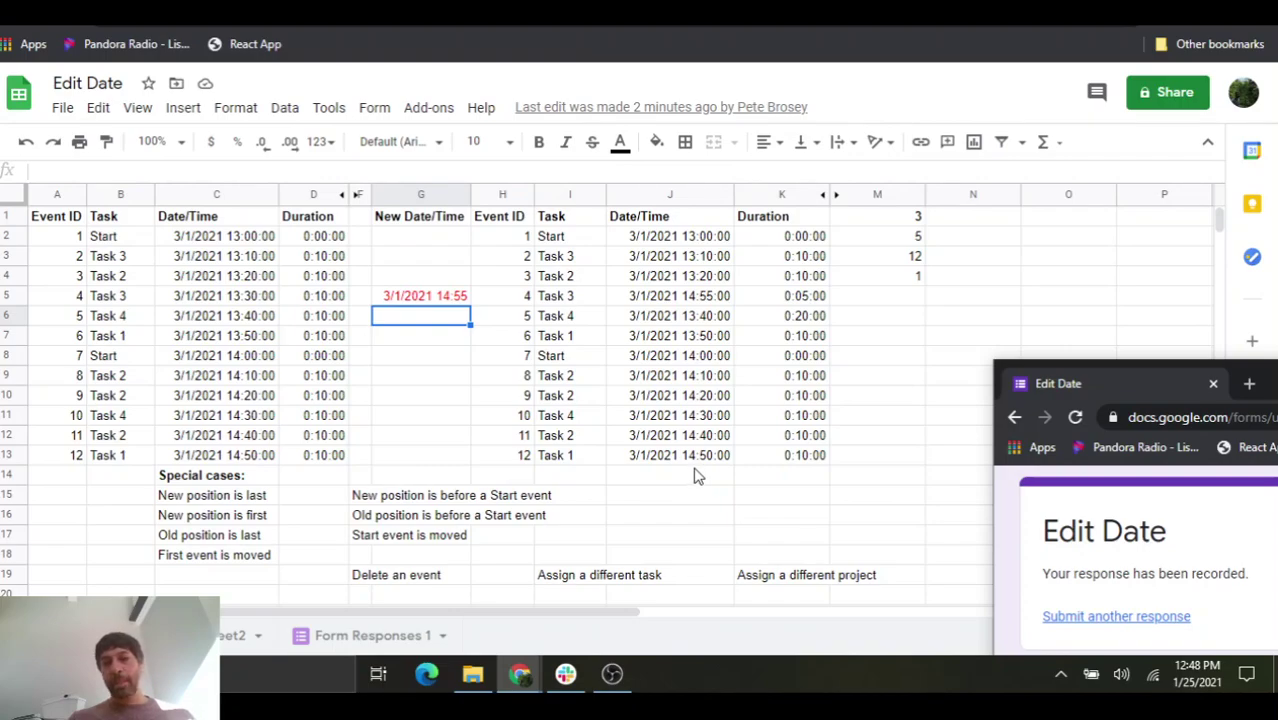
Step: Set the new date/time for event 4 in G5 to 3/1/2021 12:55
click(436, 300)
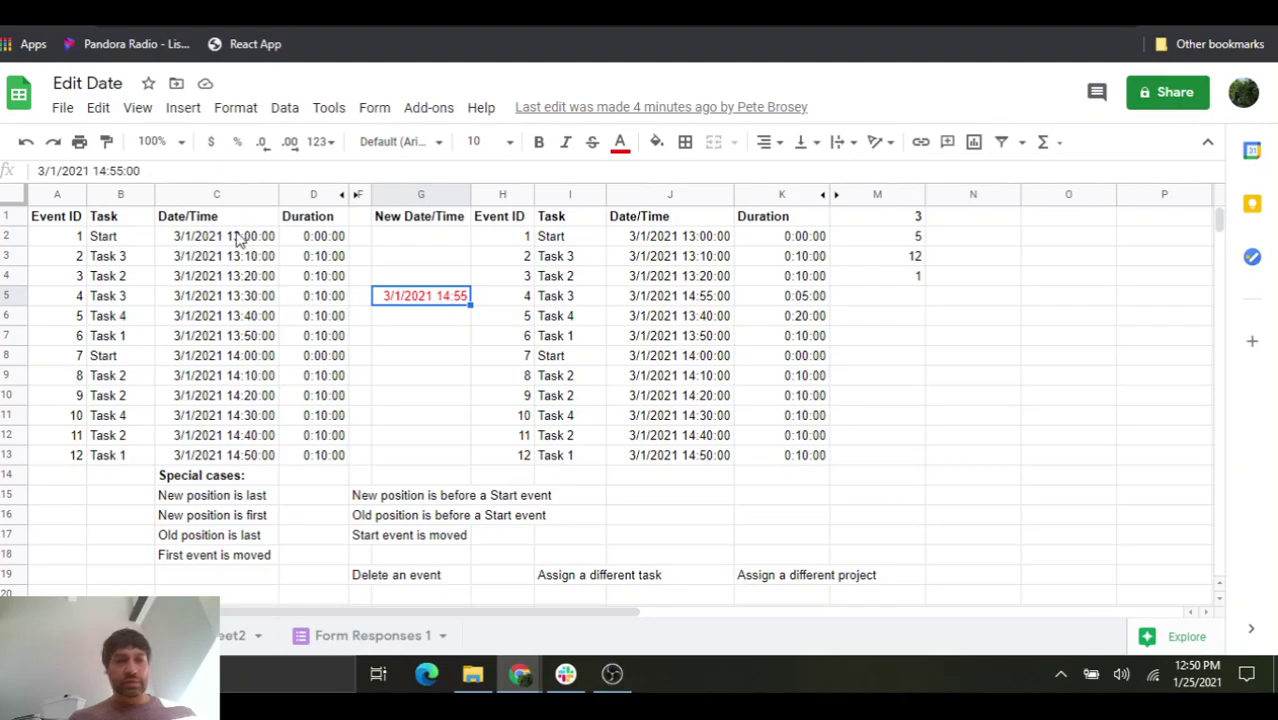
click(108, 170)
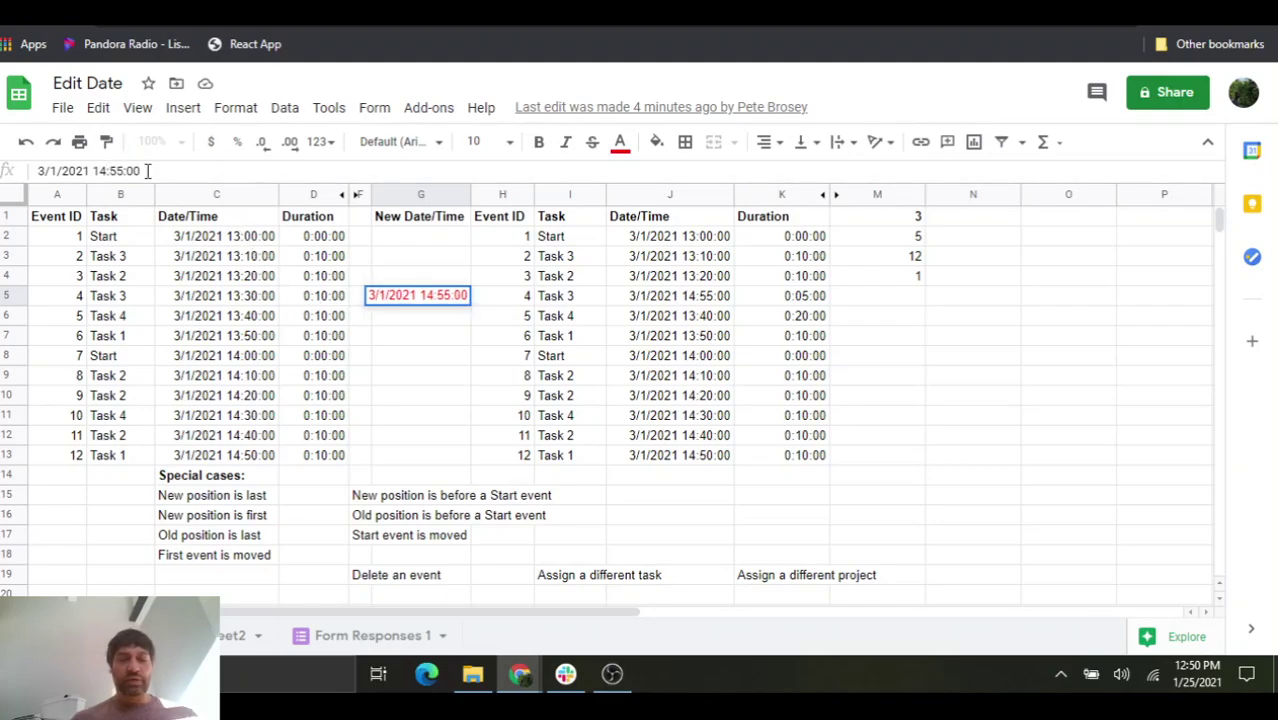
key(BackSpace)
text(2)
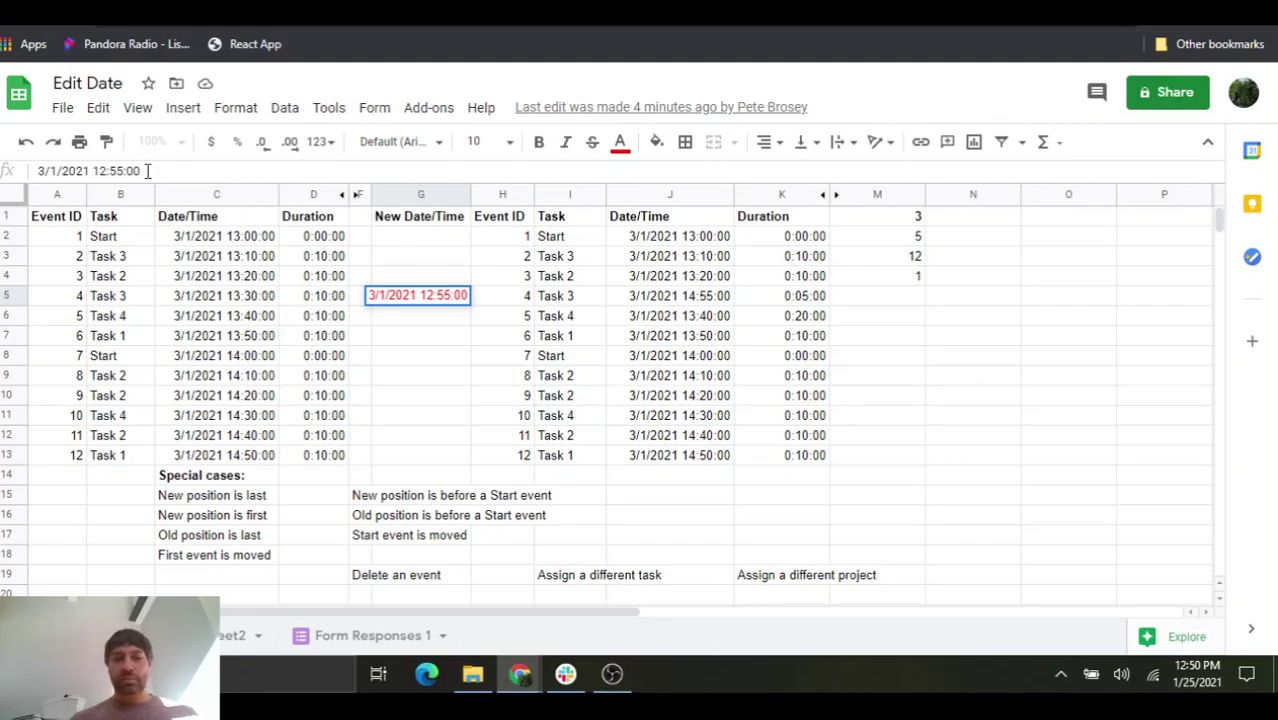
key(Return)
click(432, 300)
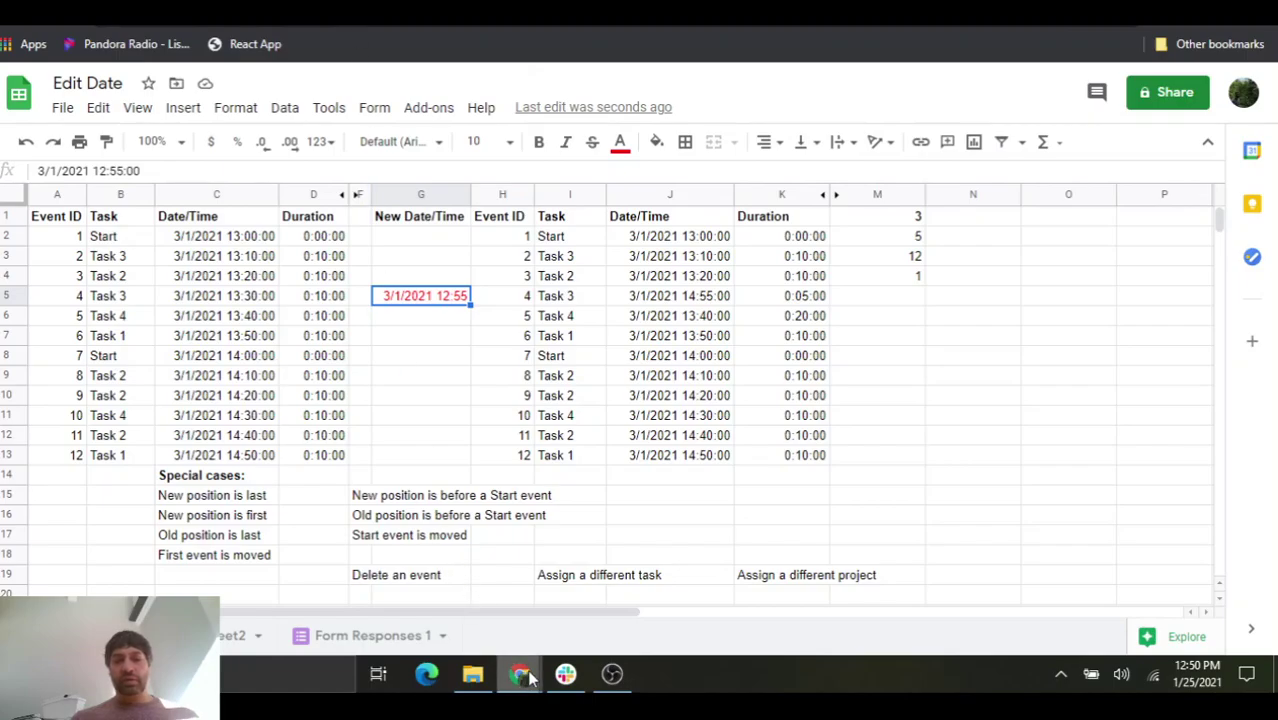
Step: Review the TestCode script's line 36 condition comparing changeDate with endDate[0] in Apps Script, and return to the Edit Date spreadsheet
mouse_move(516, 682)
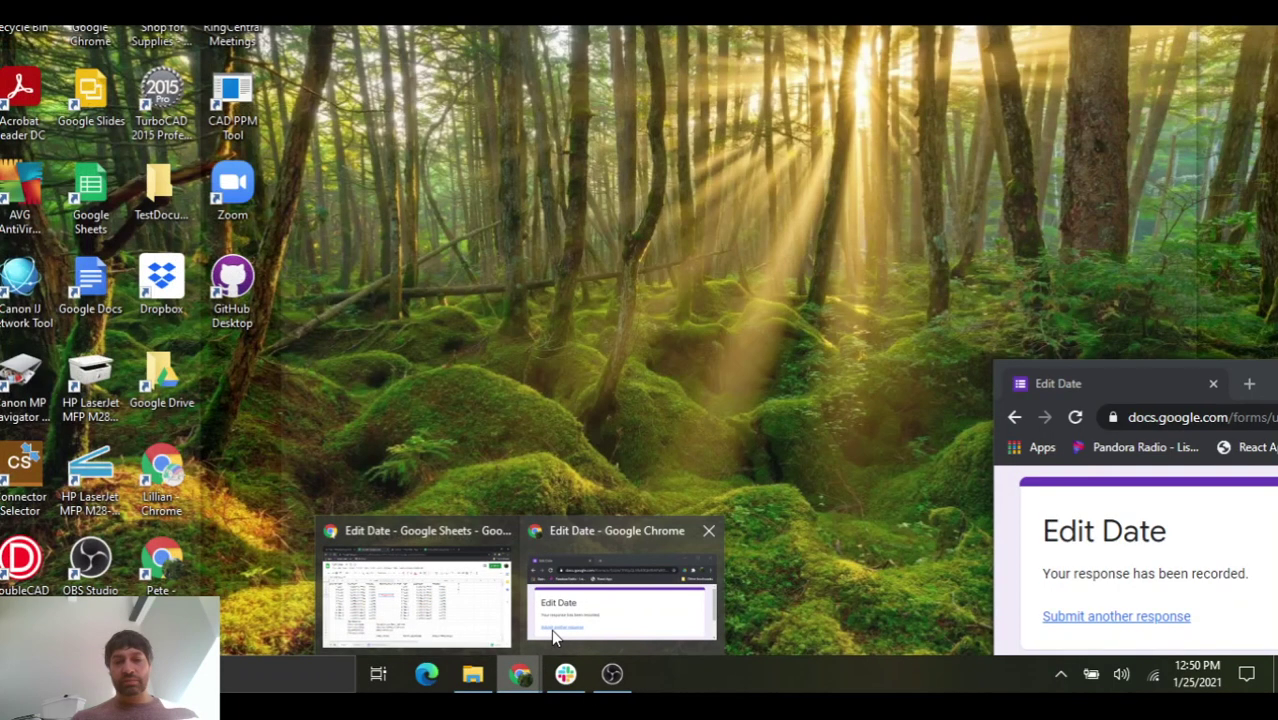
click(551, 629)
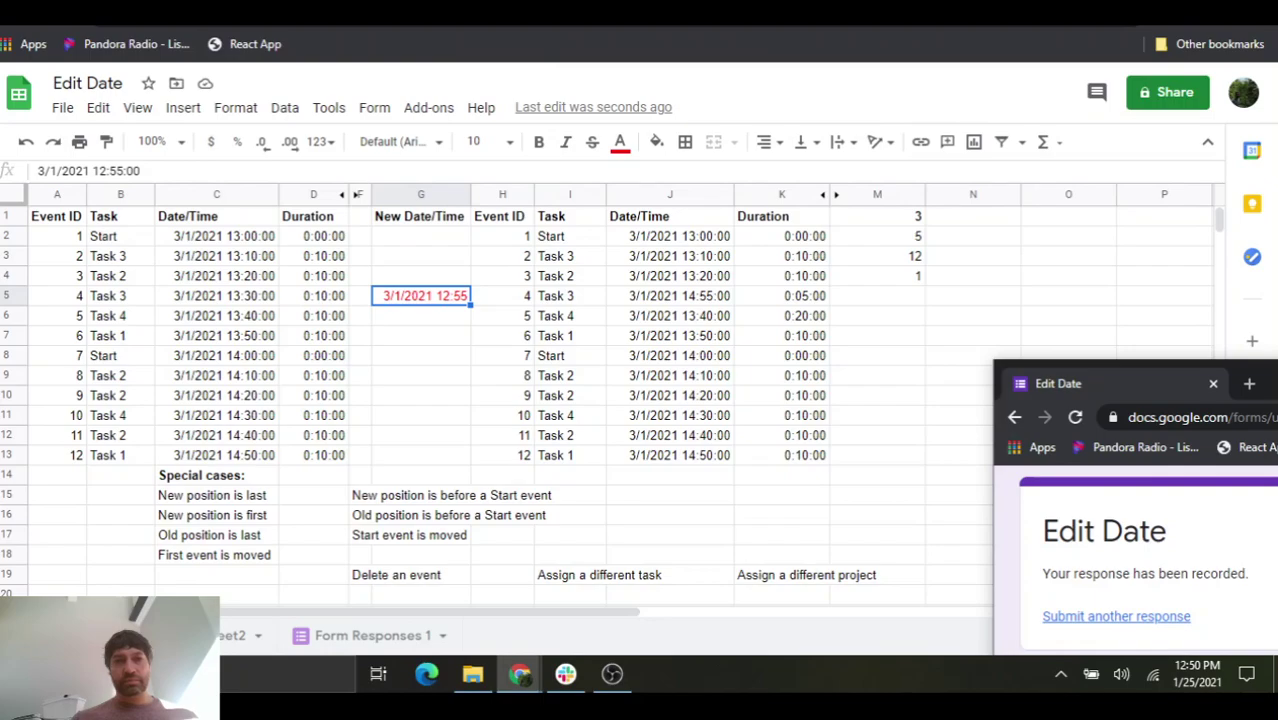
key(alt+Tab)
scroll(560, 300, up, 2)
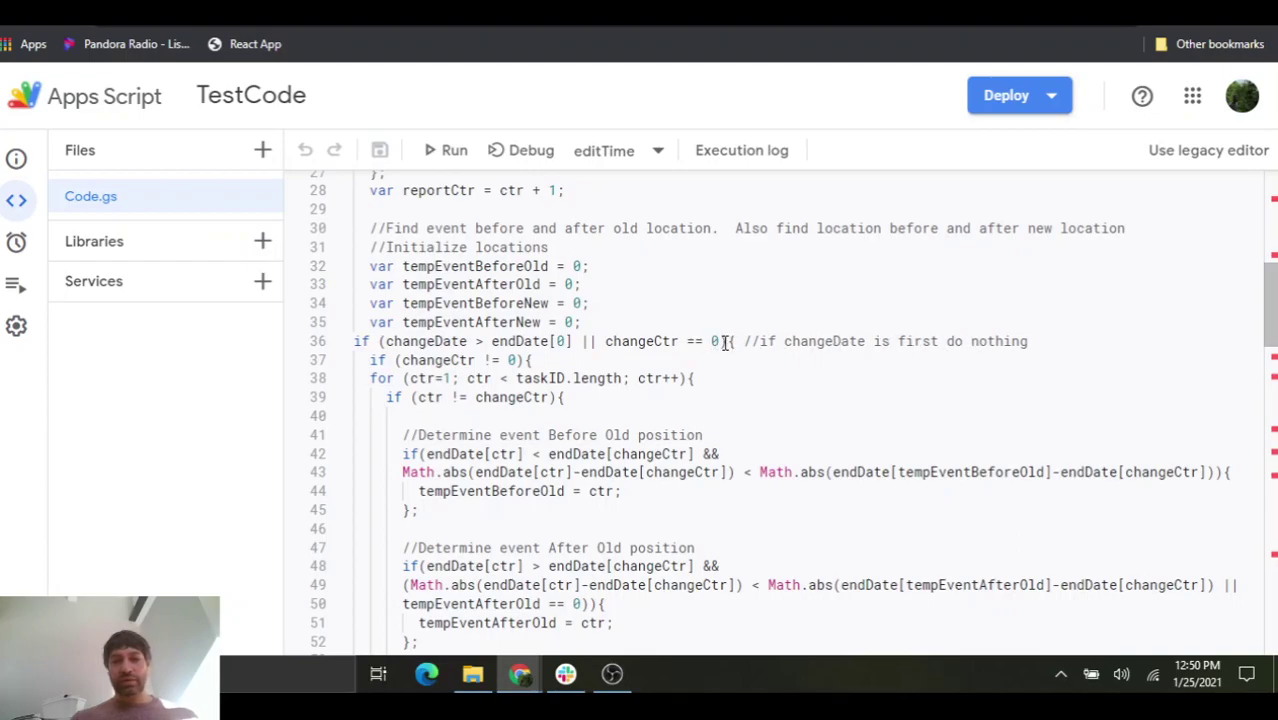
click(378, 341)
key(BackSpace)
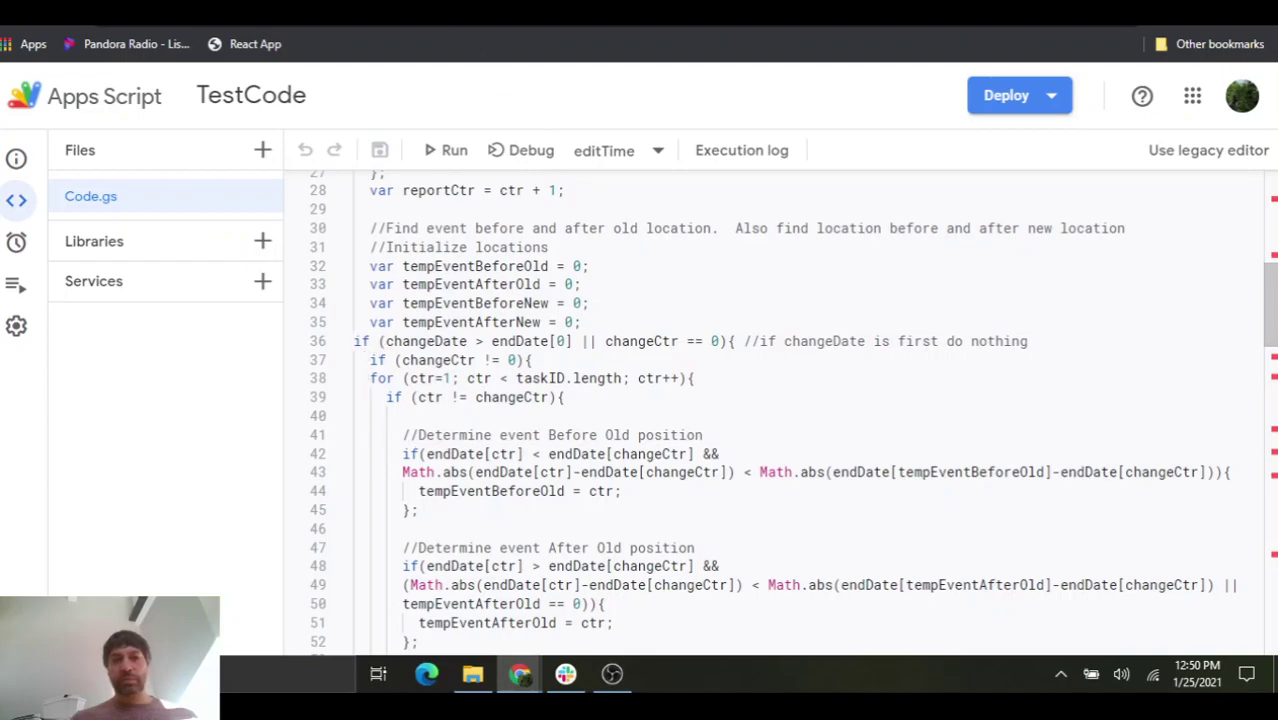
key(ctrl+Tab)
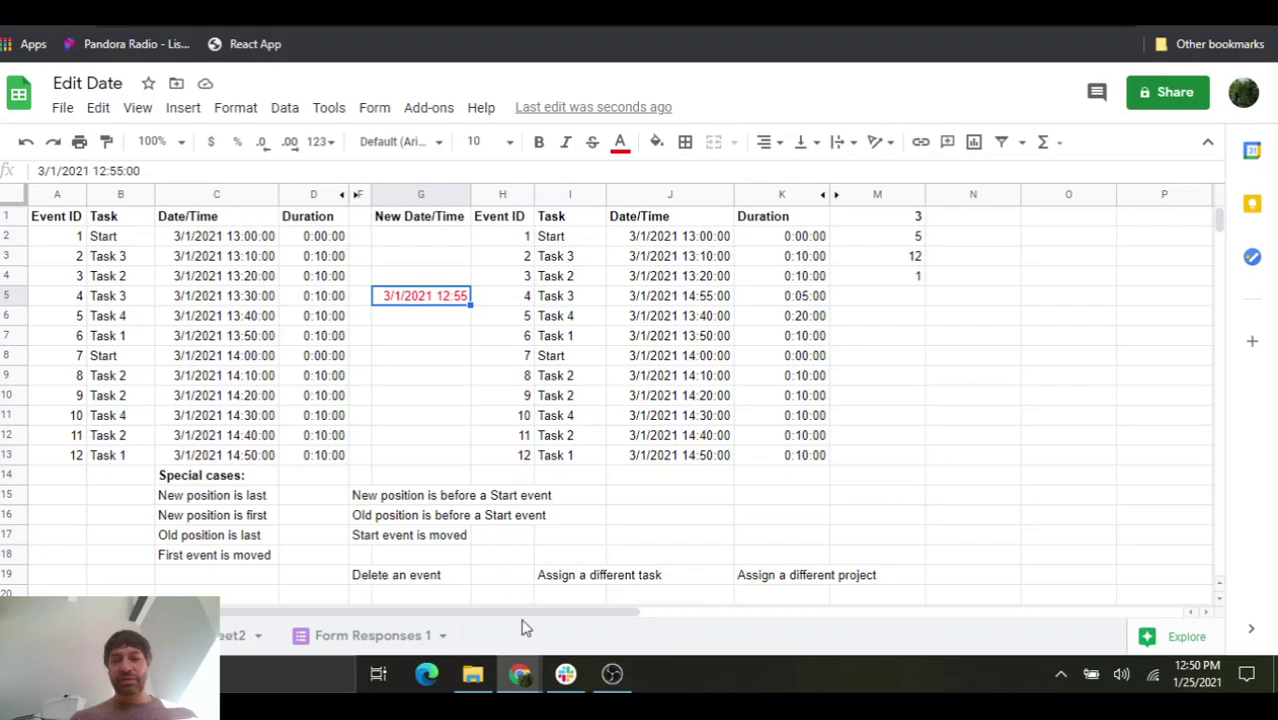
Step: Submit another Edit Date form response to run the script on event 4's new date/time
mouse_move(519, 676)
click(555, 629)
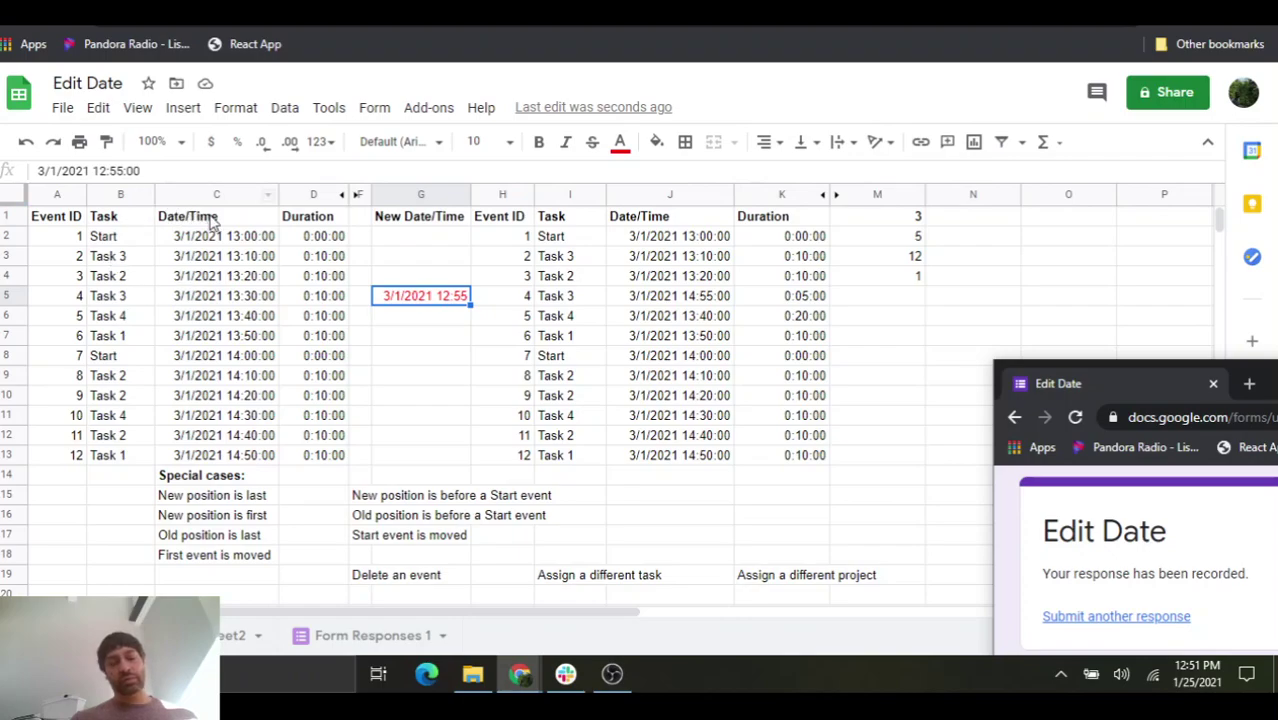
click(1117, 612)
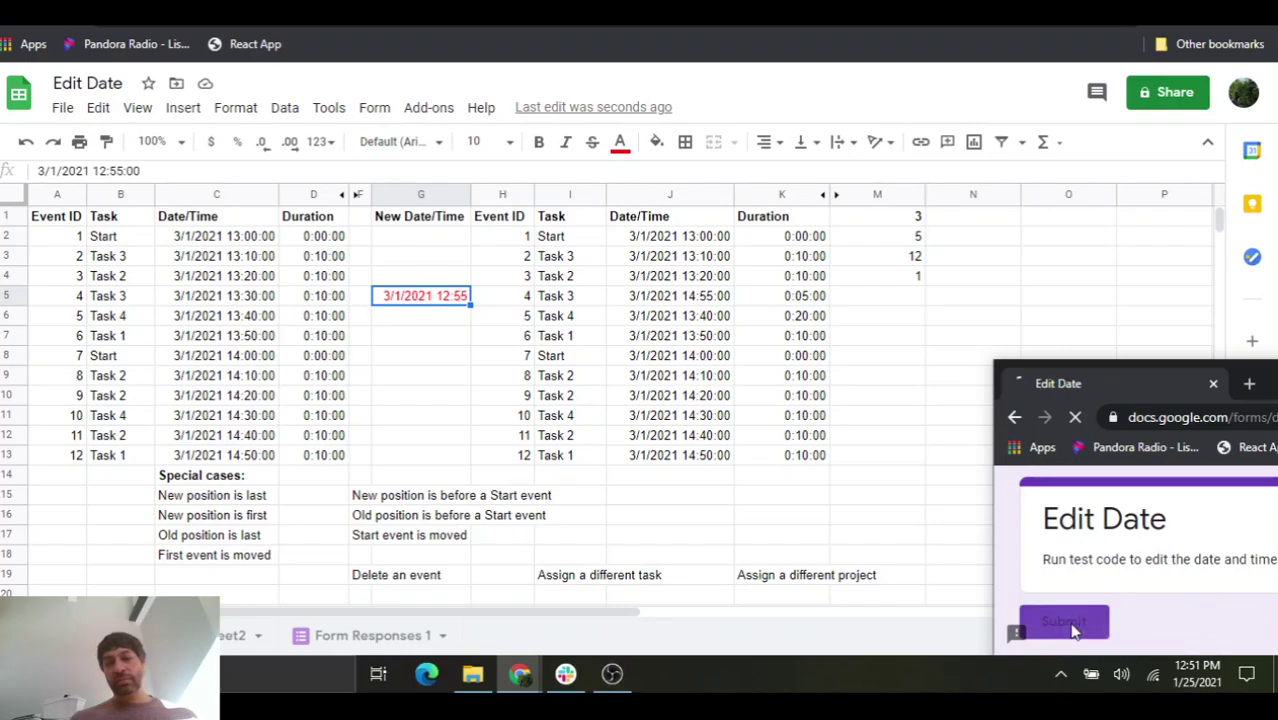
click(1070, 626)
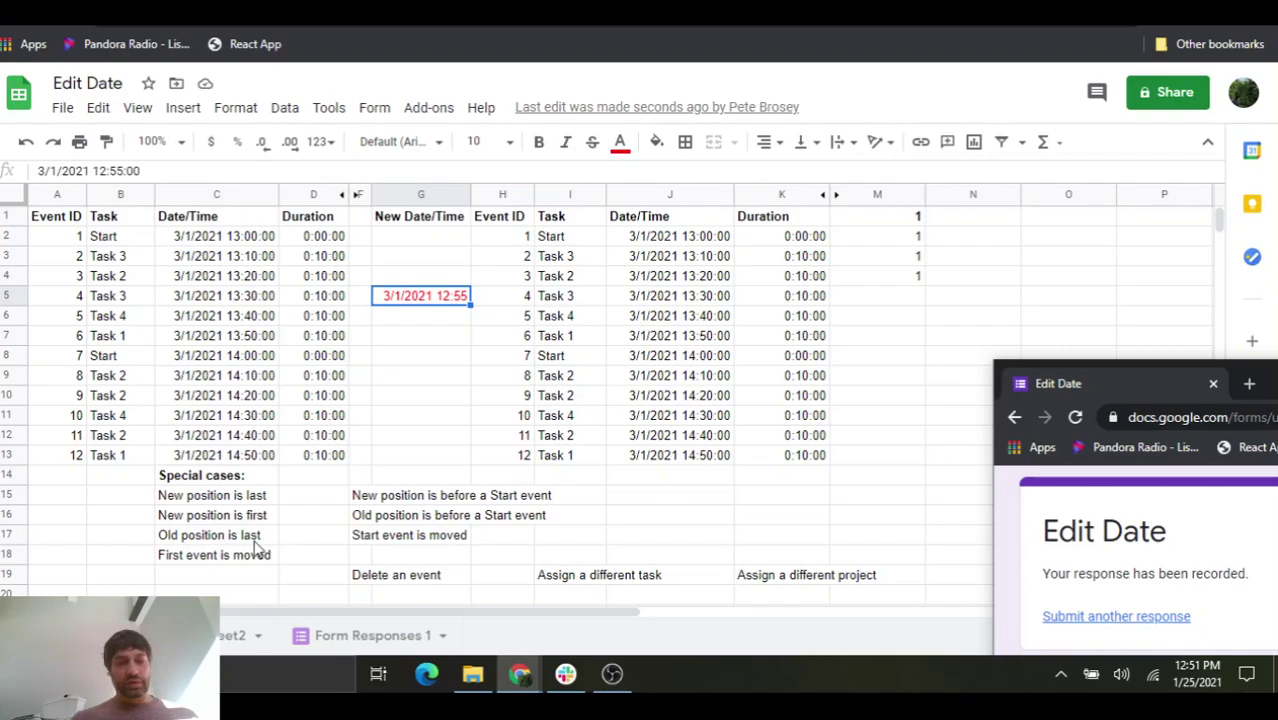
Step: Move the new date/time entry from event 4 to event 12 in G13 and set it to 3/1/2021 14:55
drag(417, 284, 425, 456)
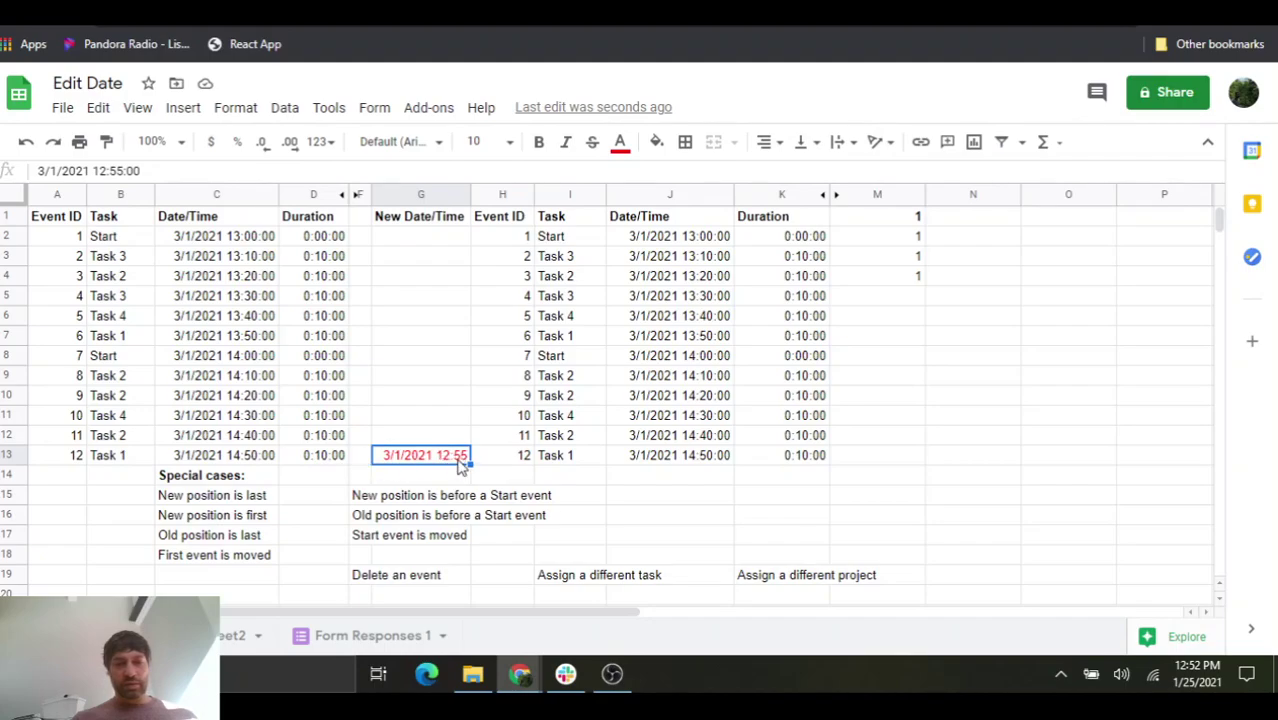
click(105, 170)
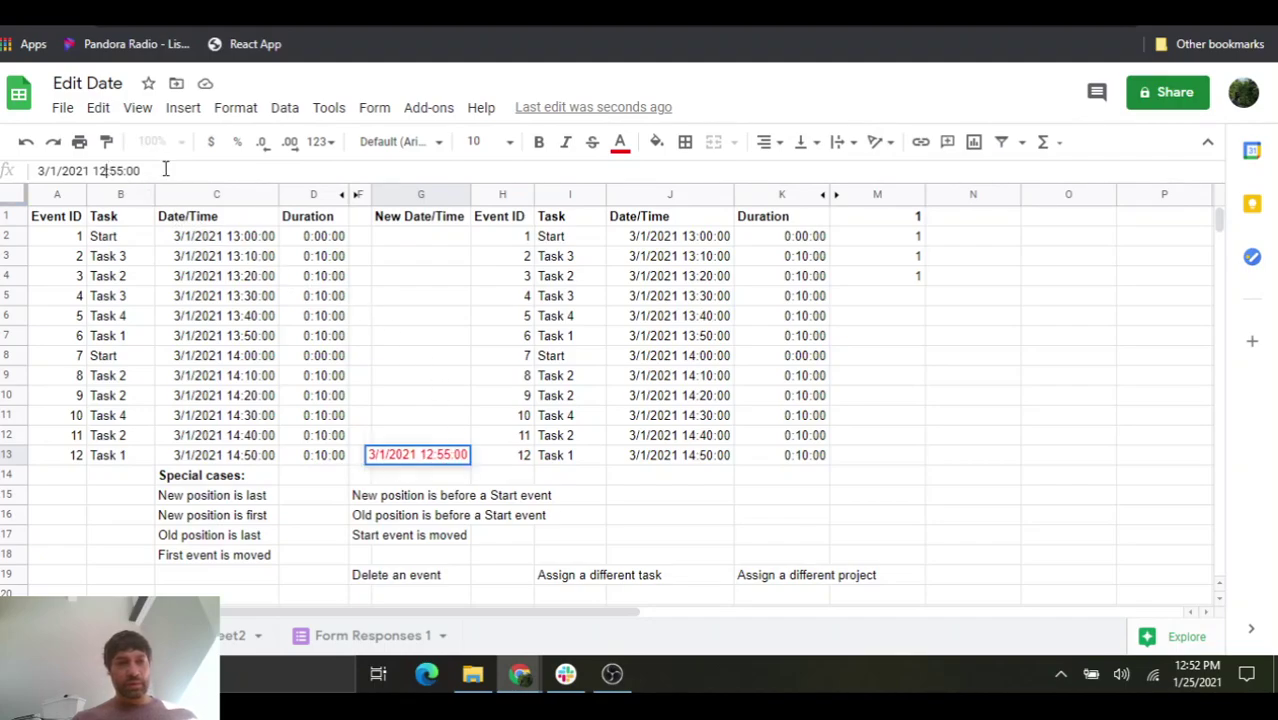
key(BackSpace)
text(4)
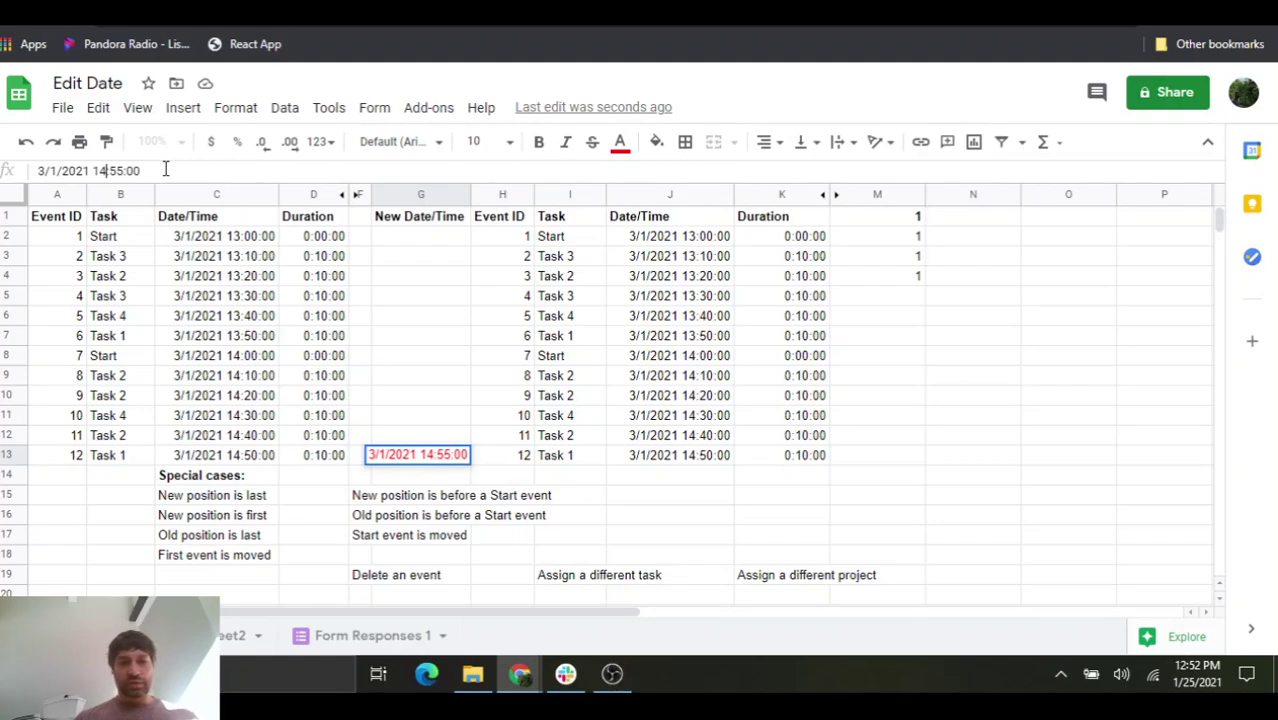
key(Return)
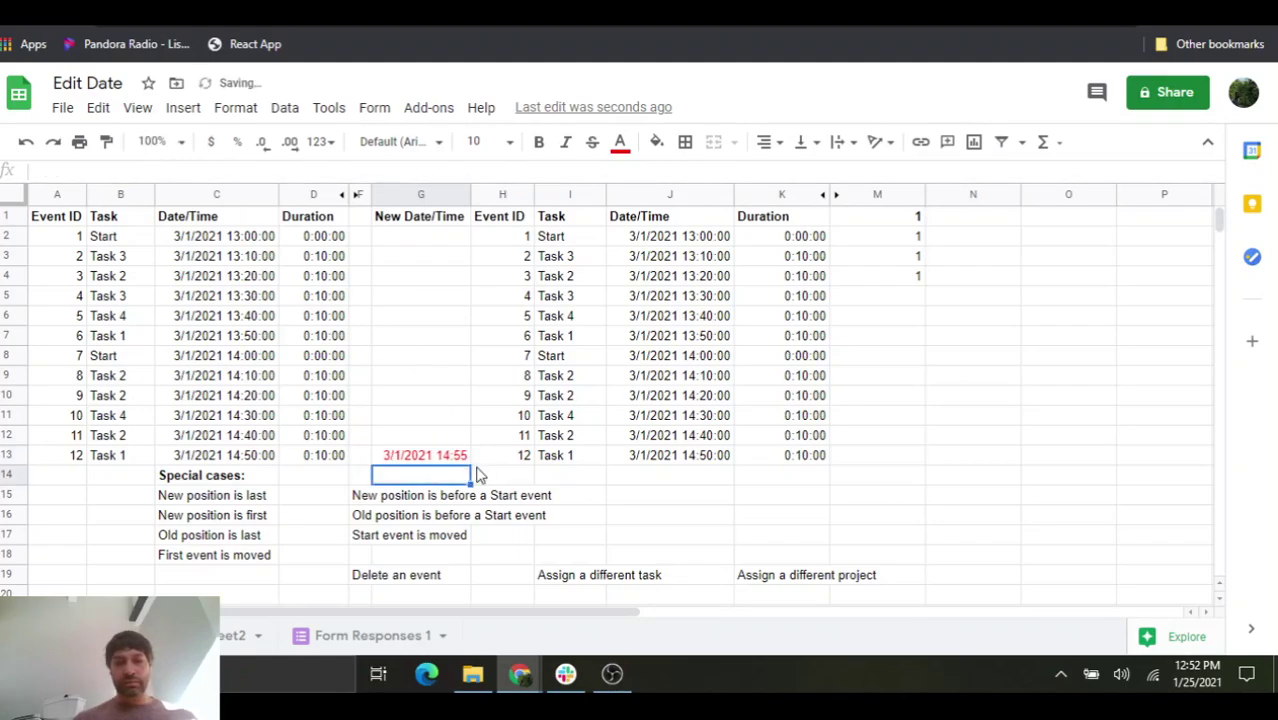
Step: Submit another Edit Date form response to run the script on event 12's new date/time
mouse_move(520, 674)
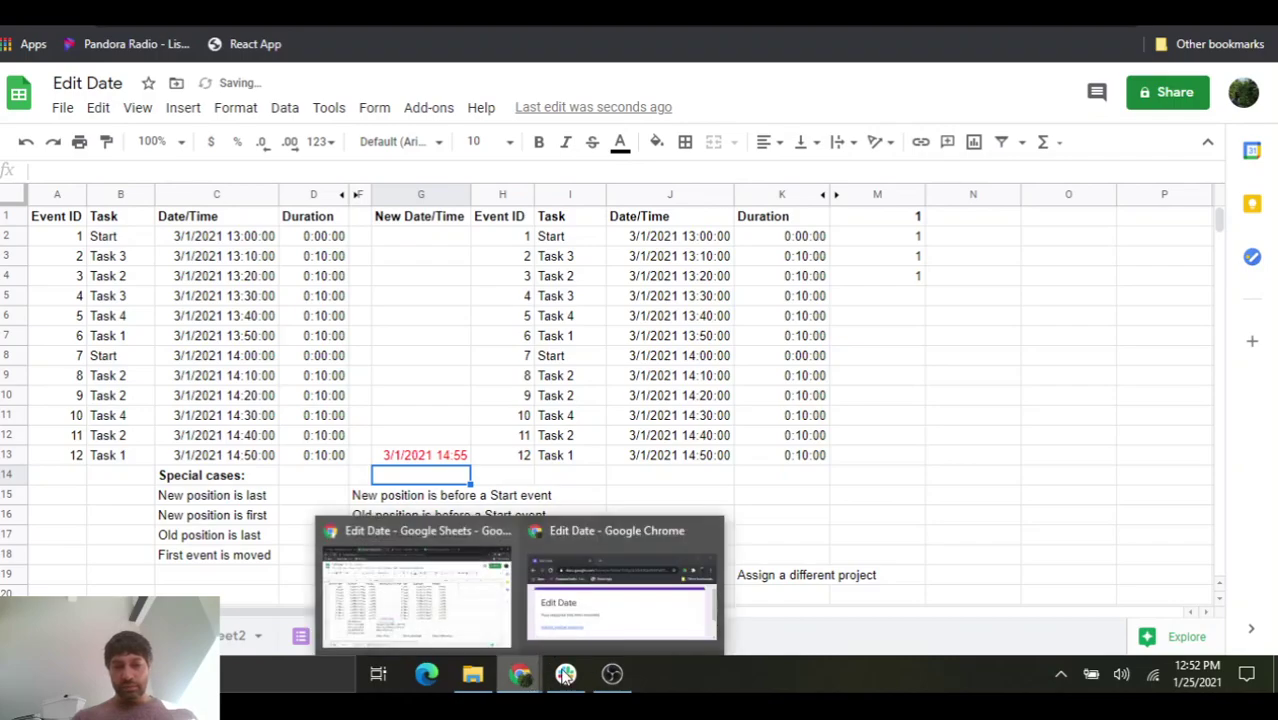
click(604, 633)
click(1058, 617)
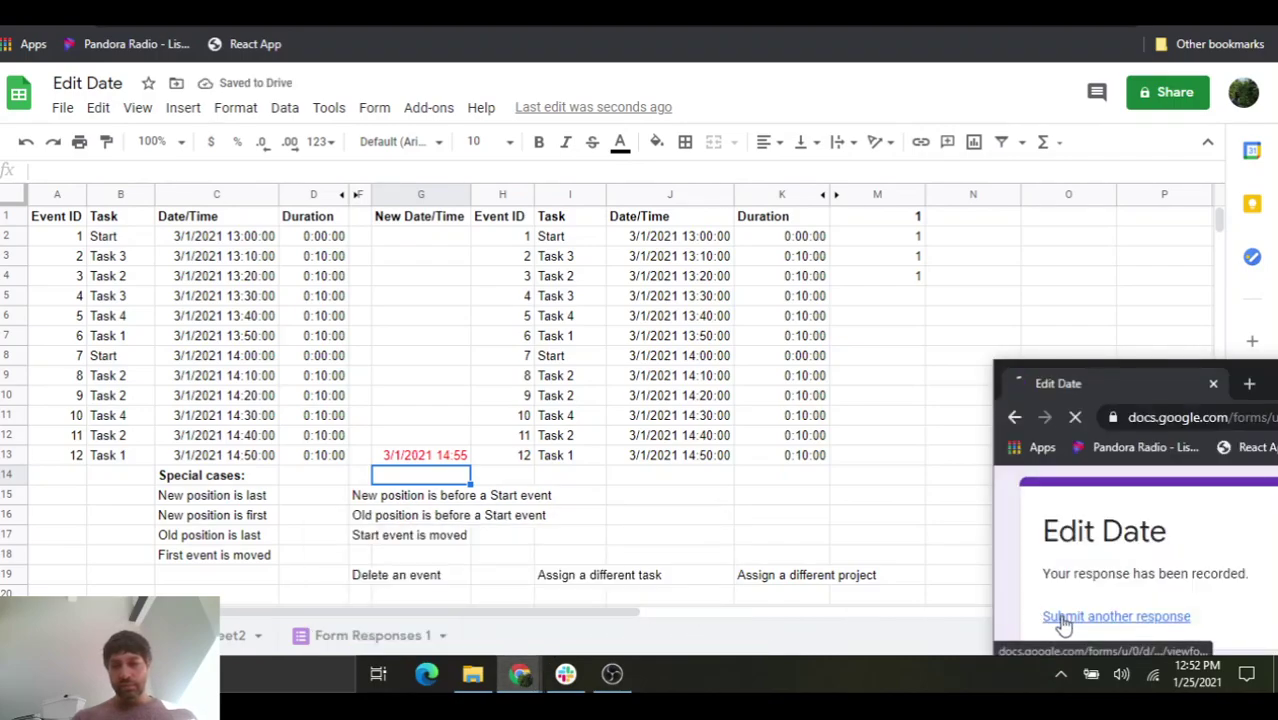
click(1064, 621)
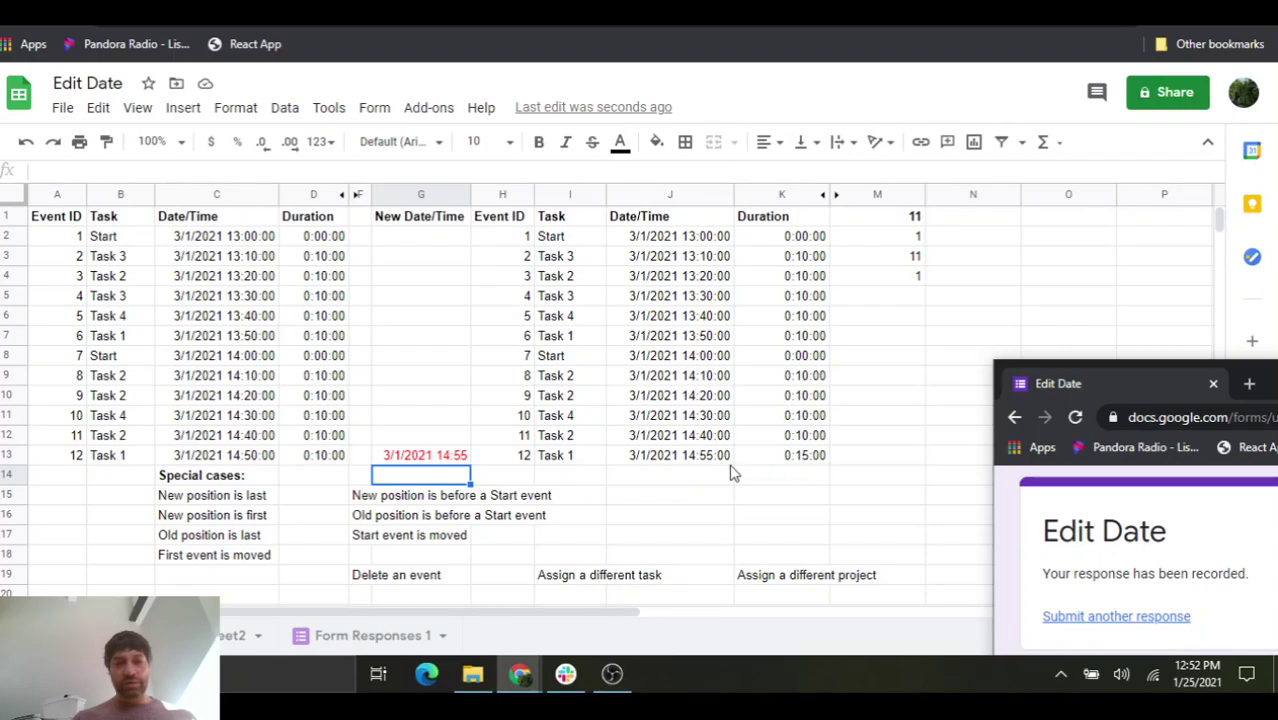
Step: Set the new date/time for event 12 in G13 to 3/1/2021 14:35
click(463, 458)
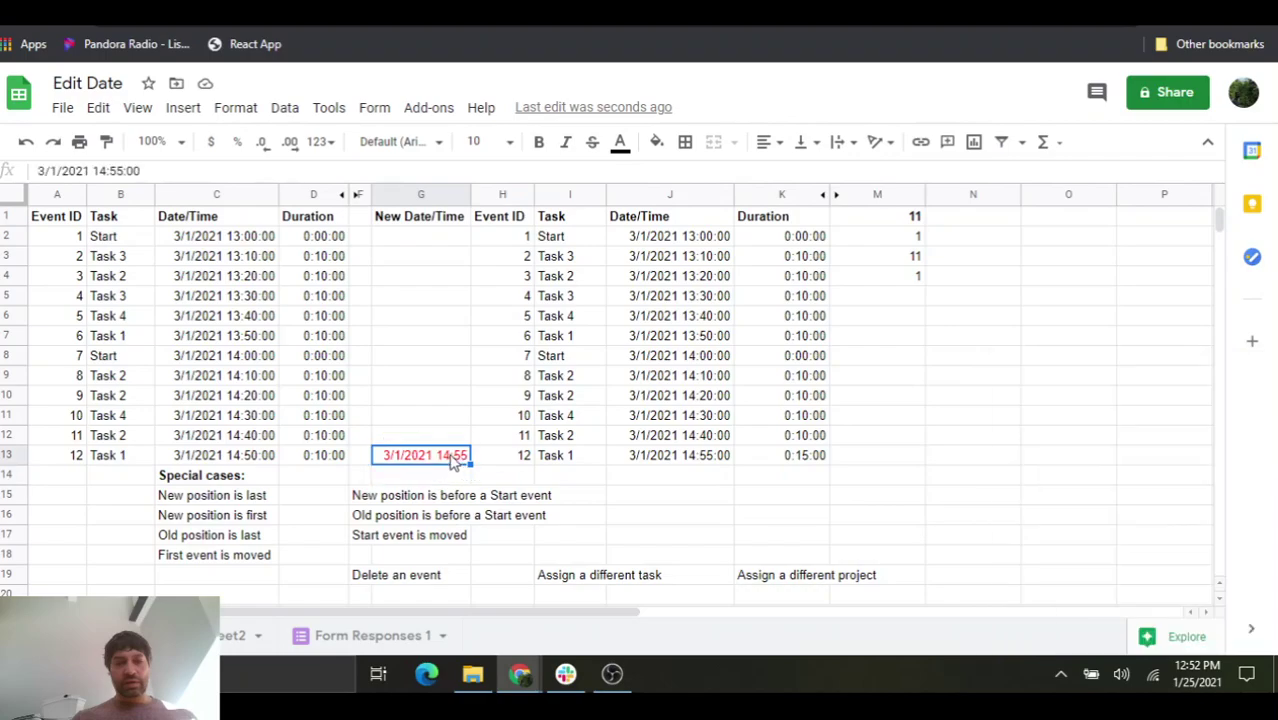
click(118, 170)
key(BackSpace)
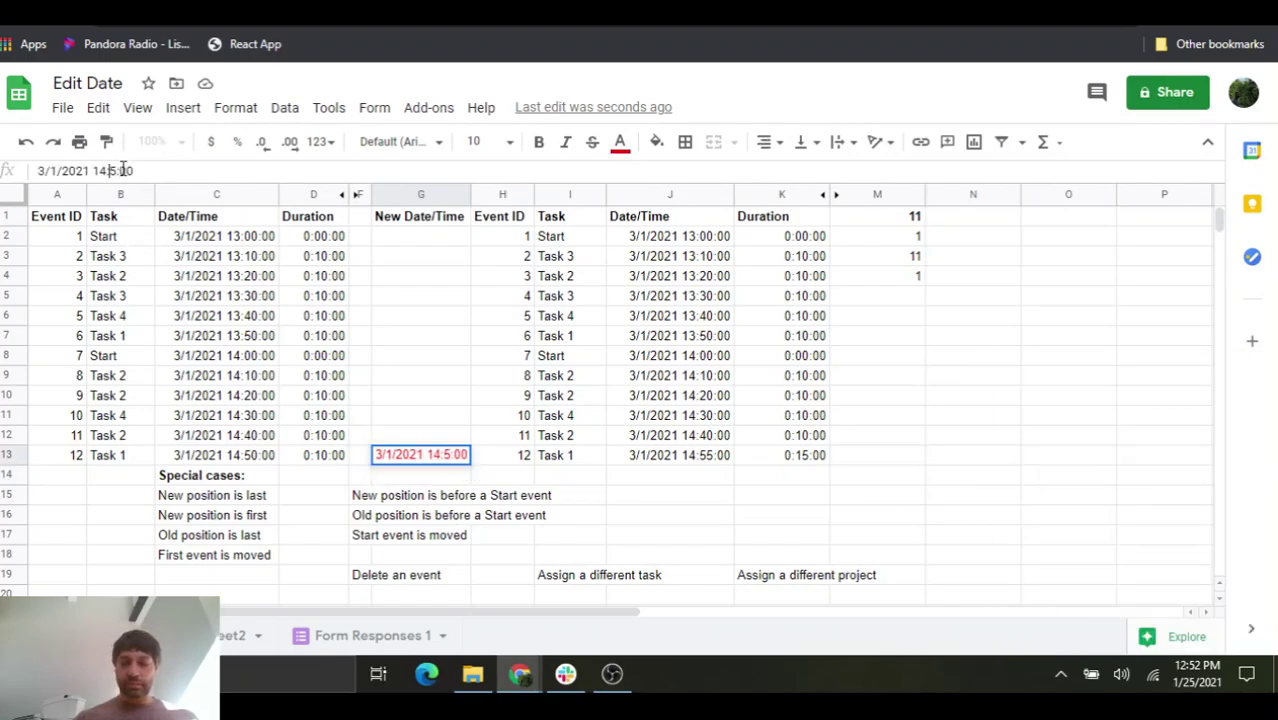
text(3)
key(Return)
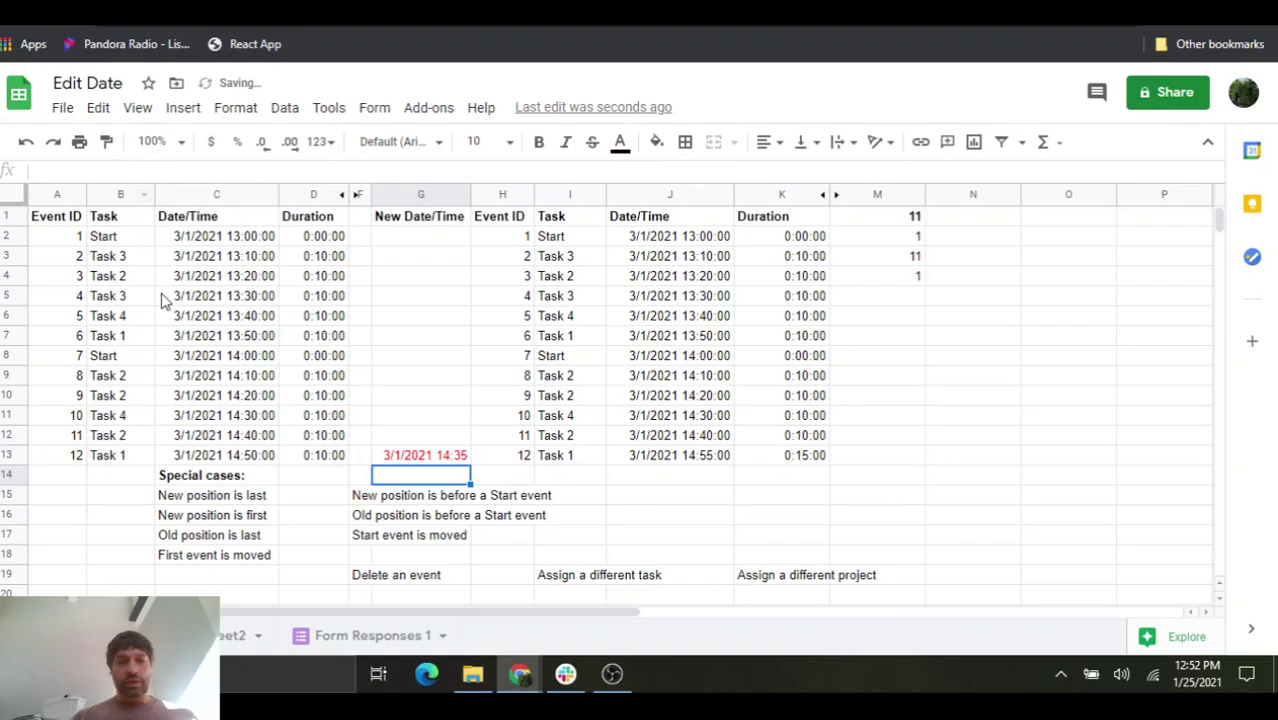
click(402, 460)
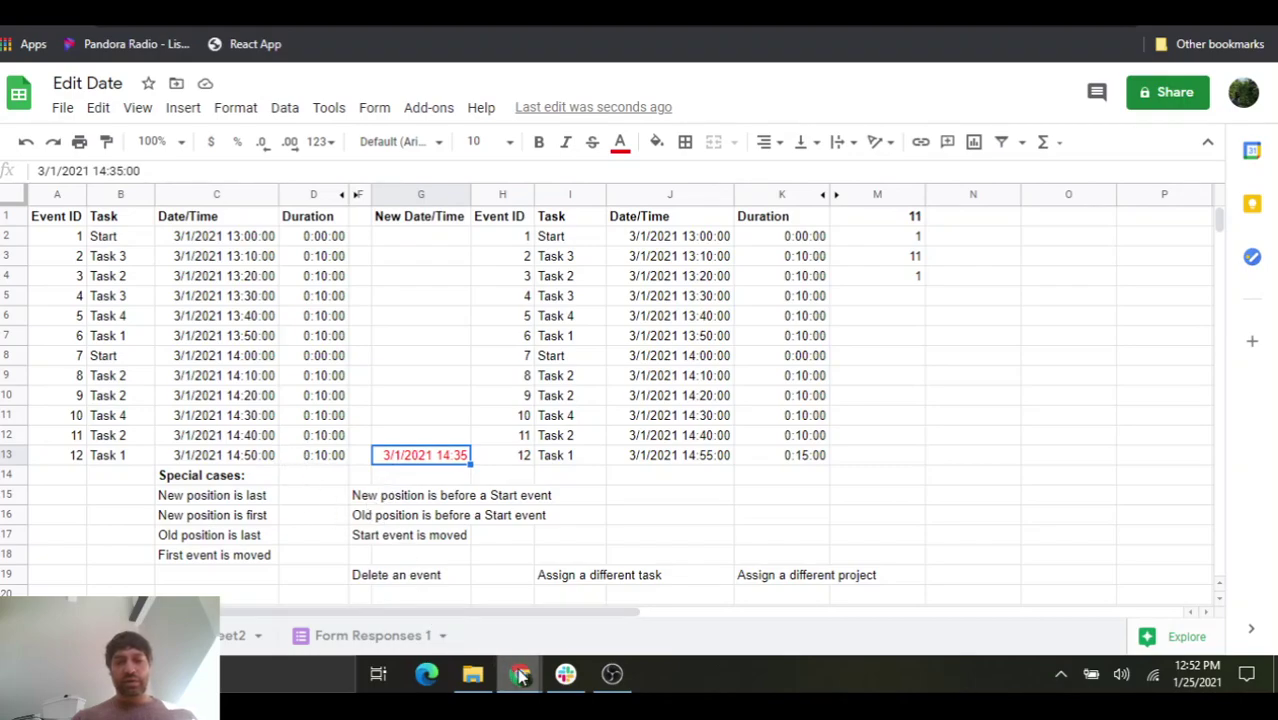
Step: Submit the Edit Date form again to rerun the script for event 12 at 14:35
mouse_move(520, 676)
click(575, 620)
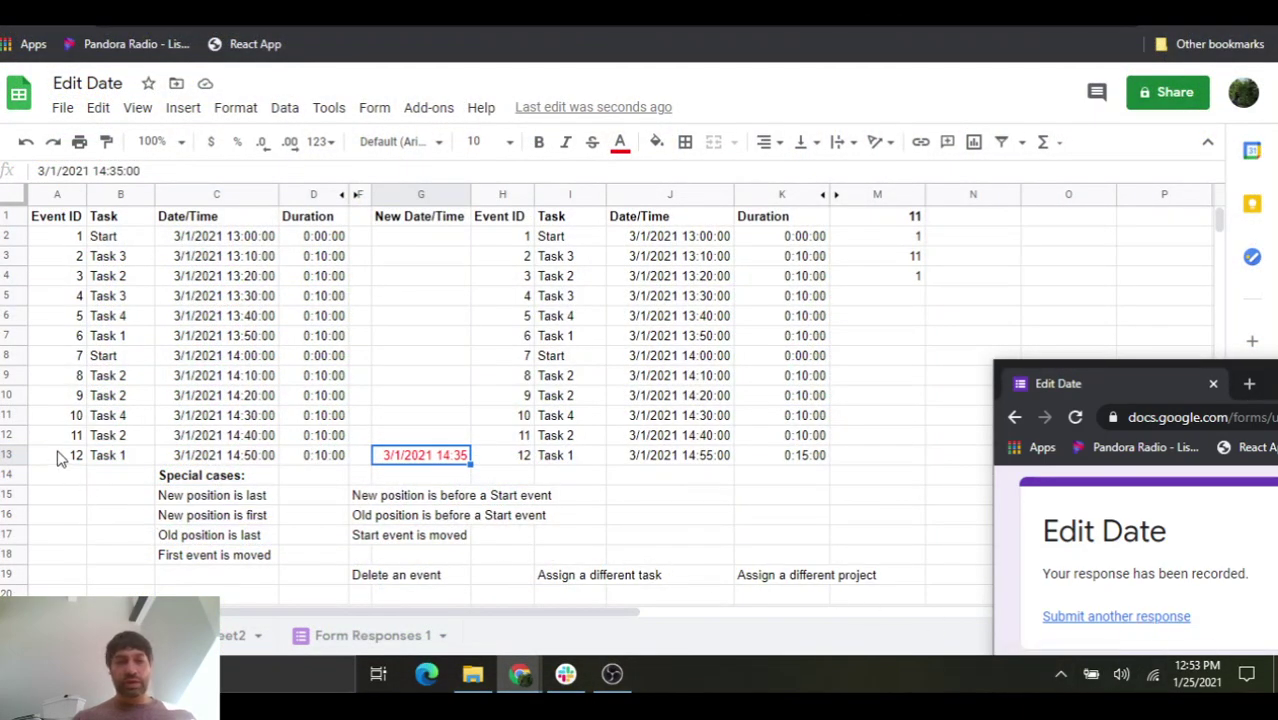
click(1120, 616)
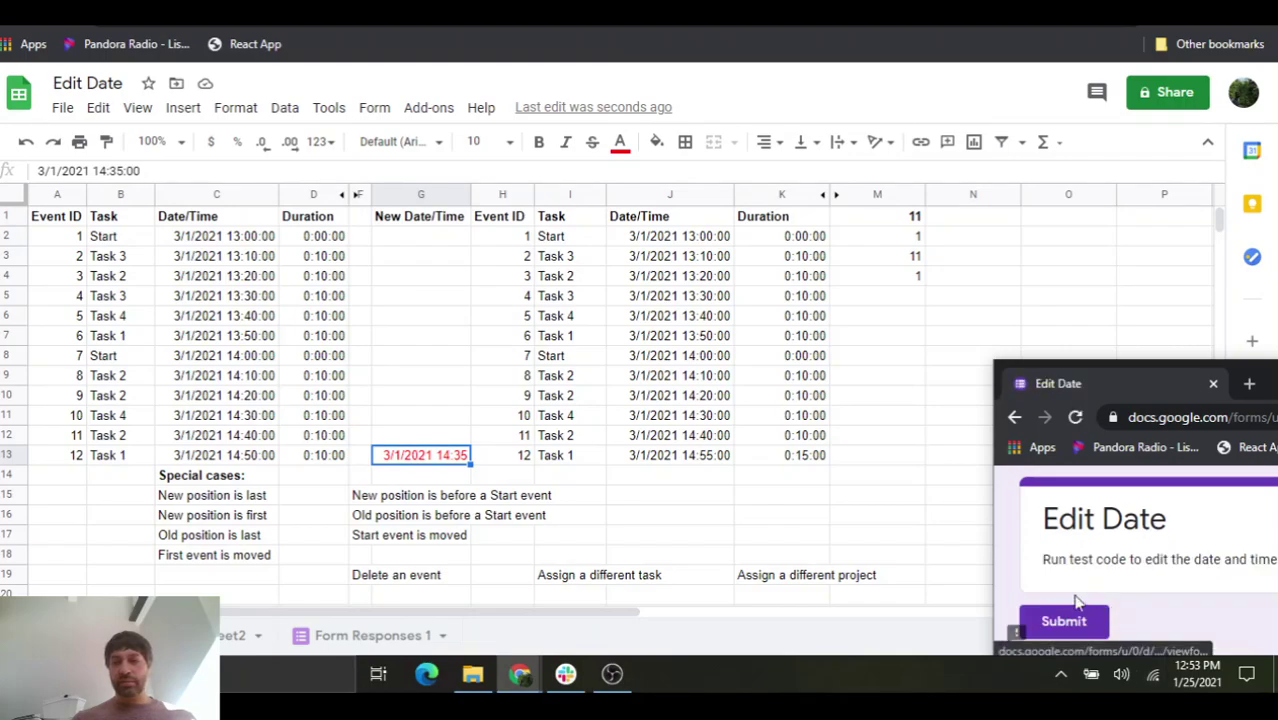
click(1076, 625)
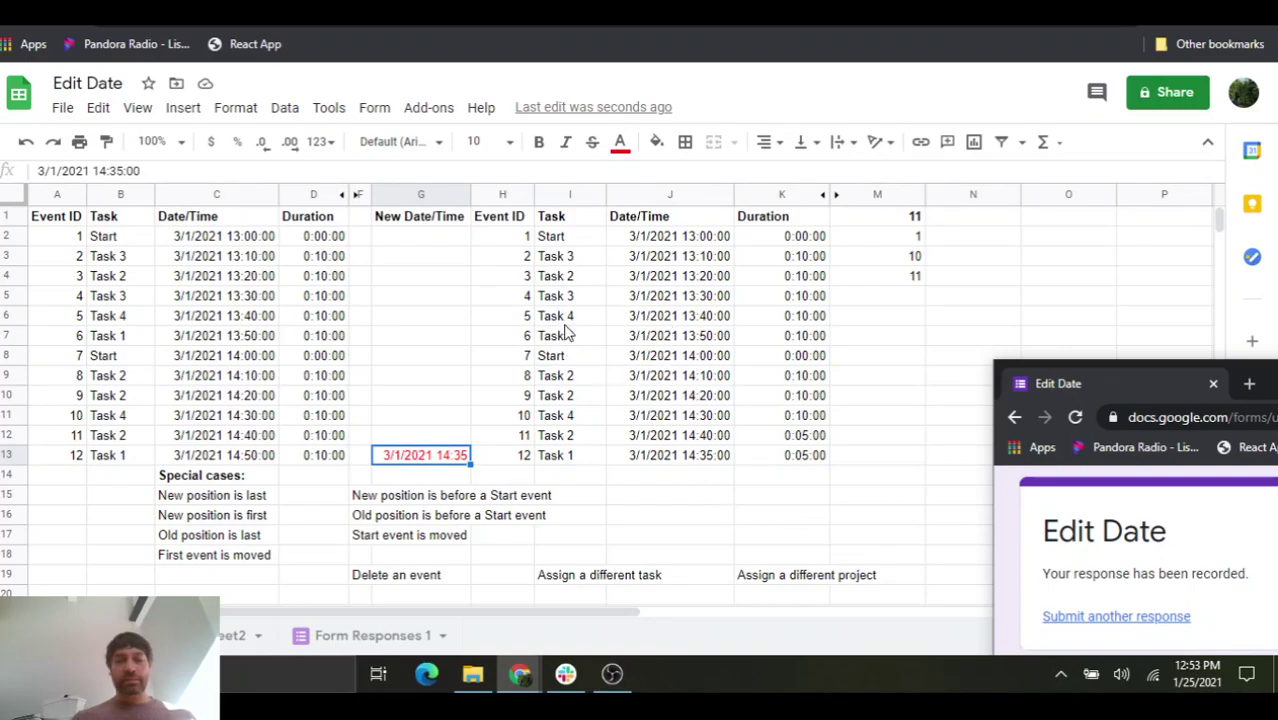
Step: Sort the output range H2:J13 by column J in ascending (A → Z) order
click(520, 243)
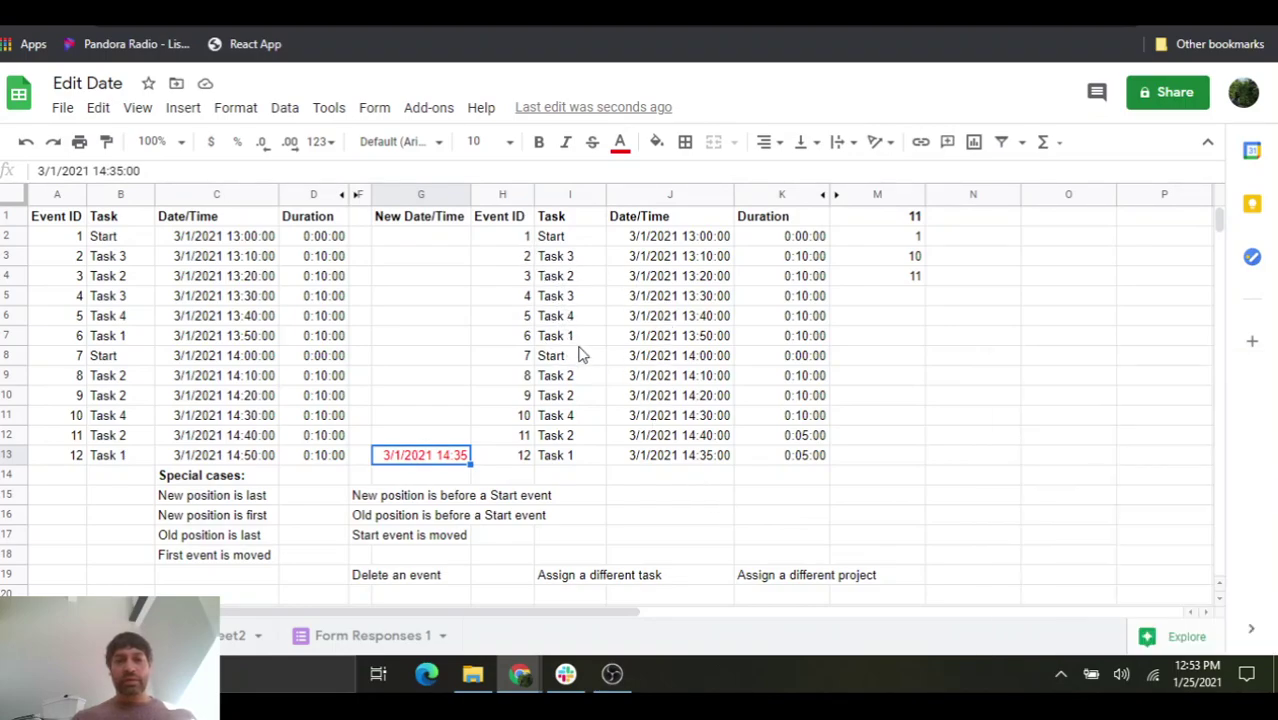
drag(520, 240, 690, 456)
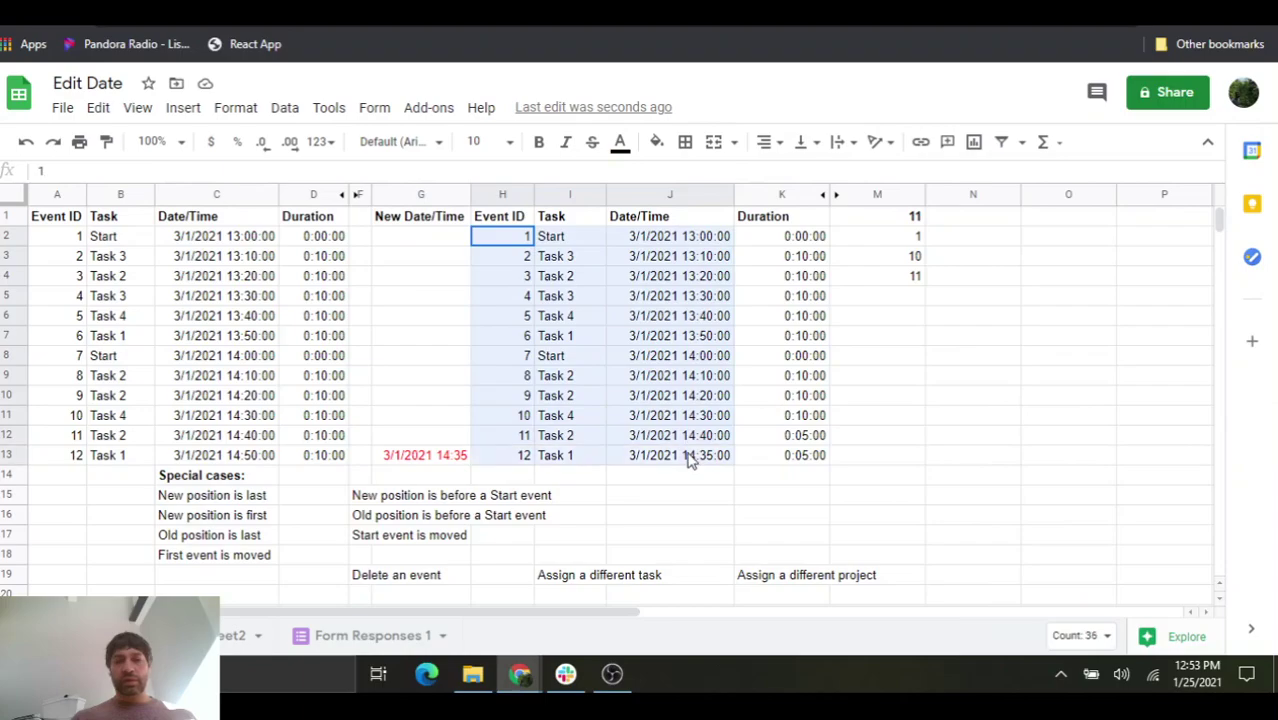
click(284, 107)
click(343, 372)
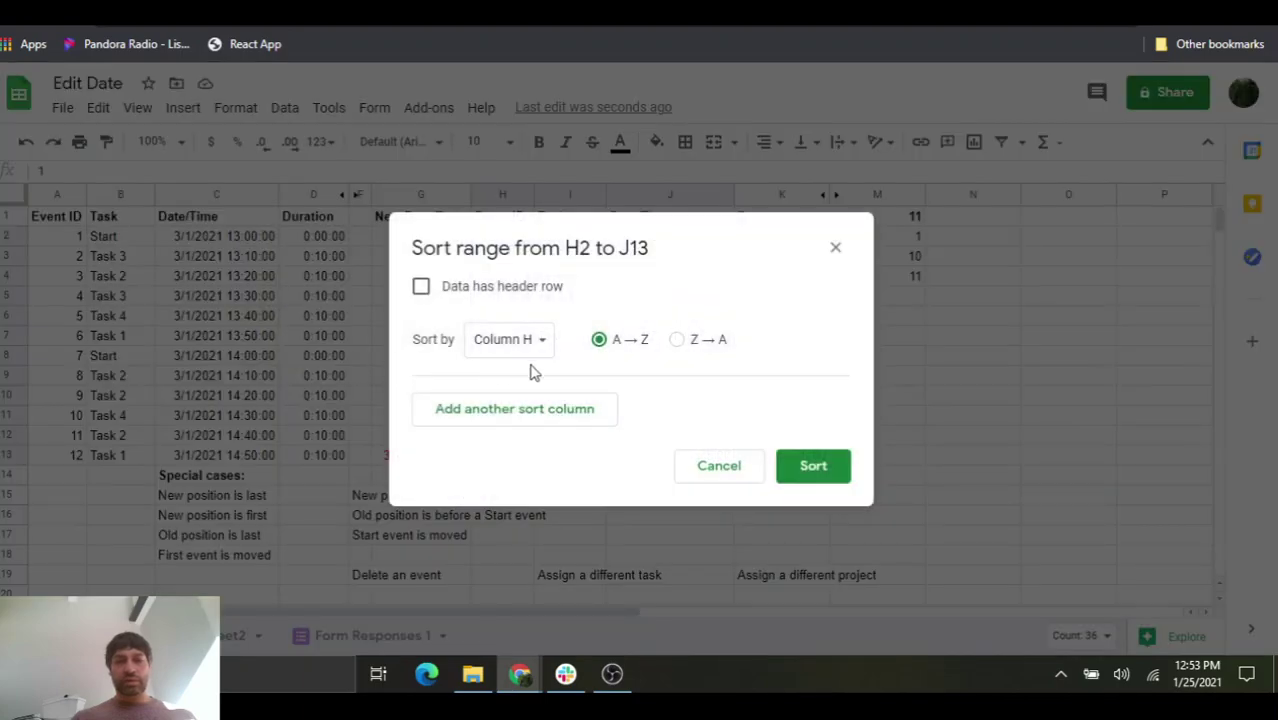
click(540, 342)
click(545, 400)
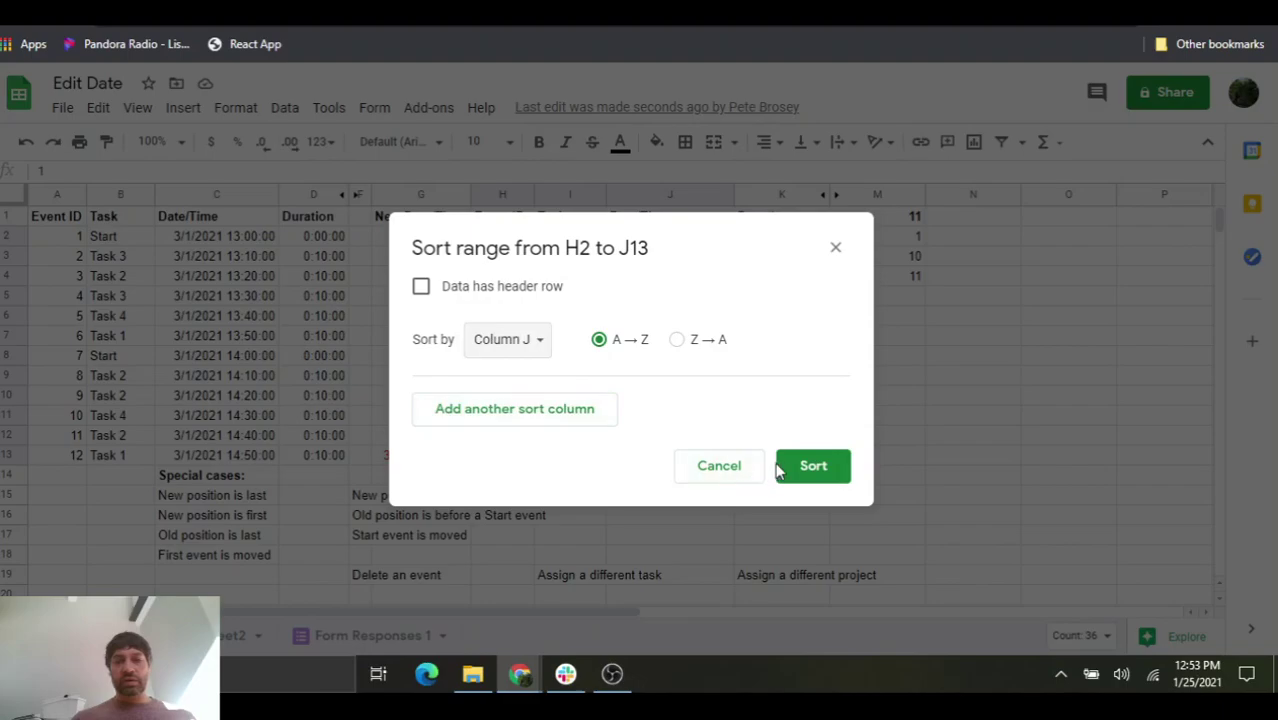
click(810, 466)
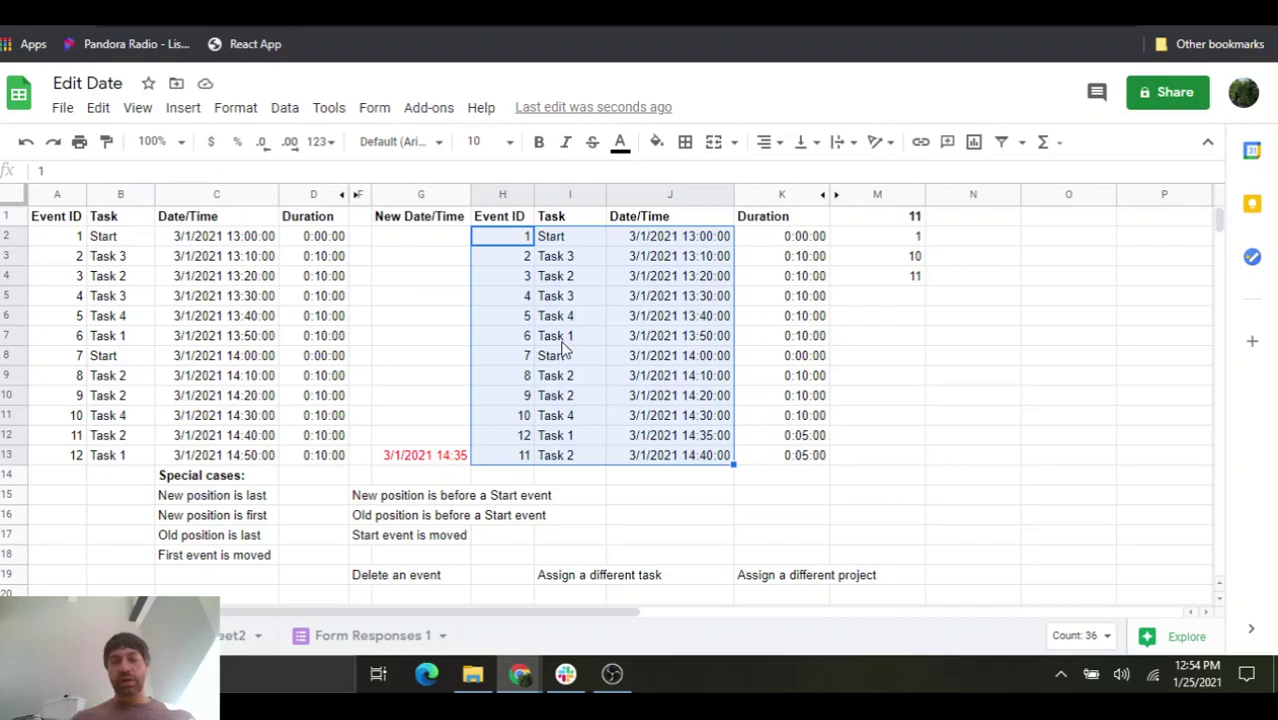
Step: Move the 3/1/2021 14:35 entry from G13 to event 1 in G2 and submit another Edit Date form response
click(420, 458)
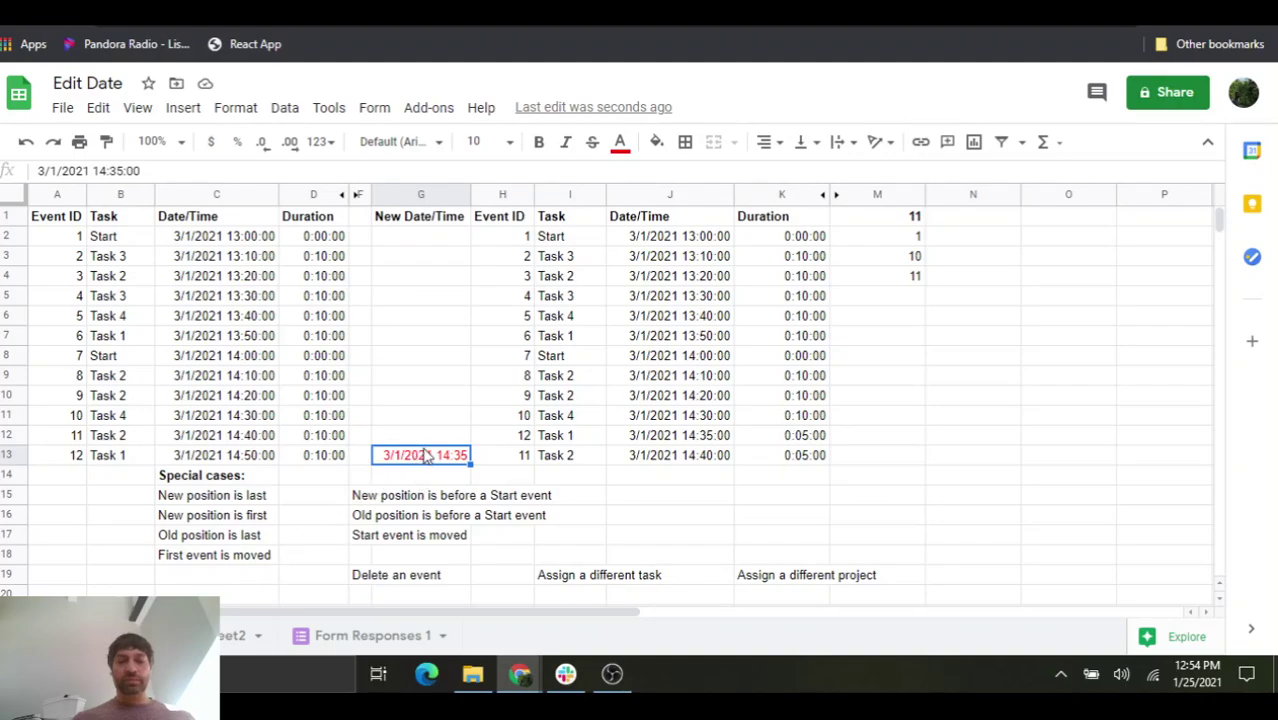
drag(423, 457, 408, 249)
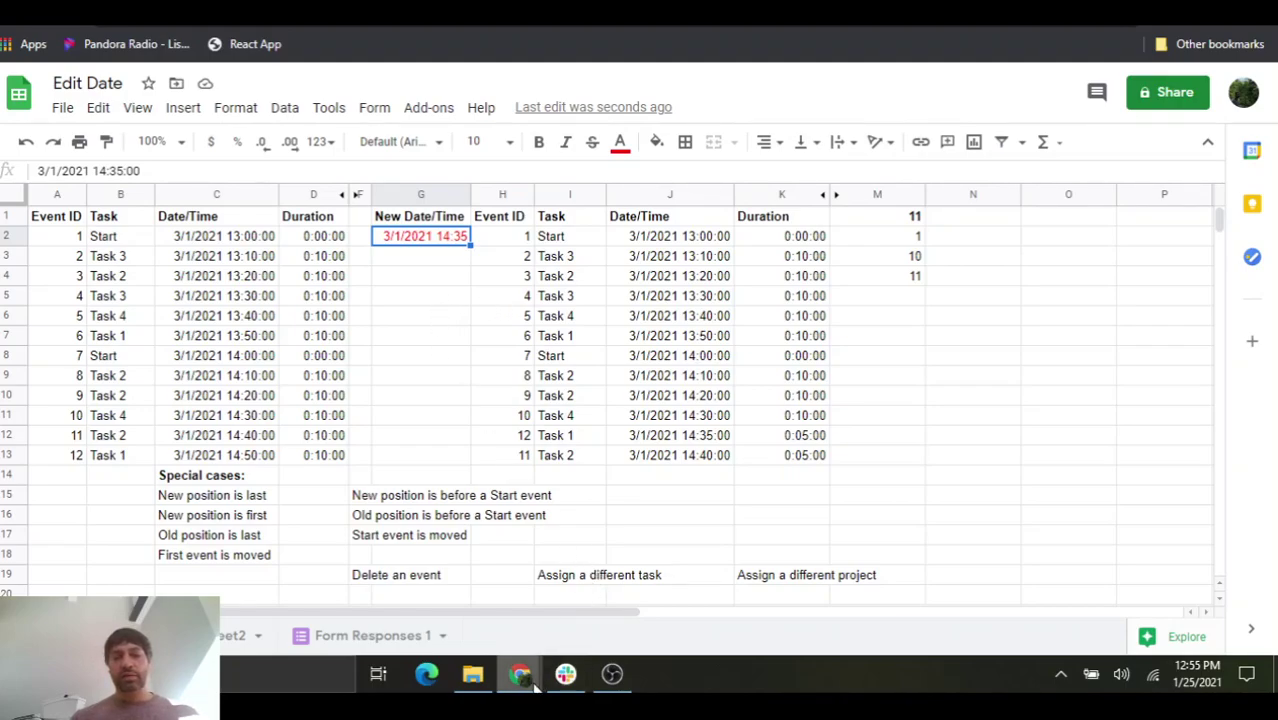
mouse_move(525, 678)
click(608, 613)
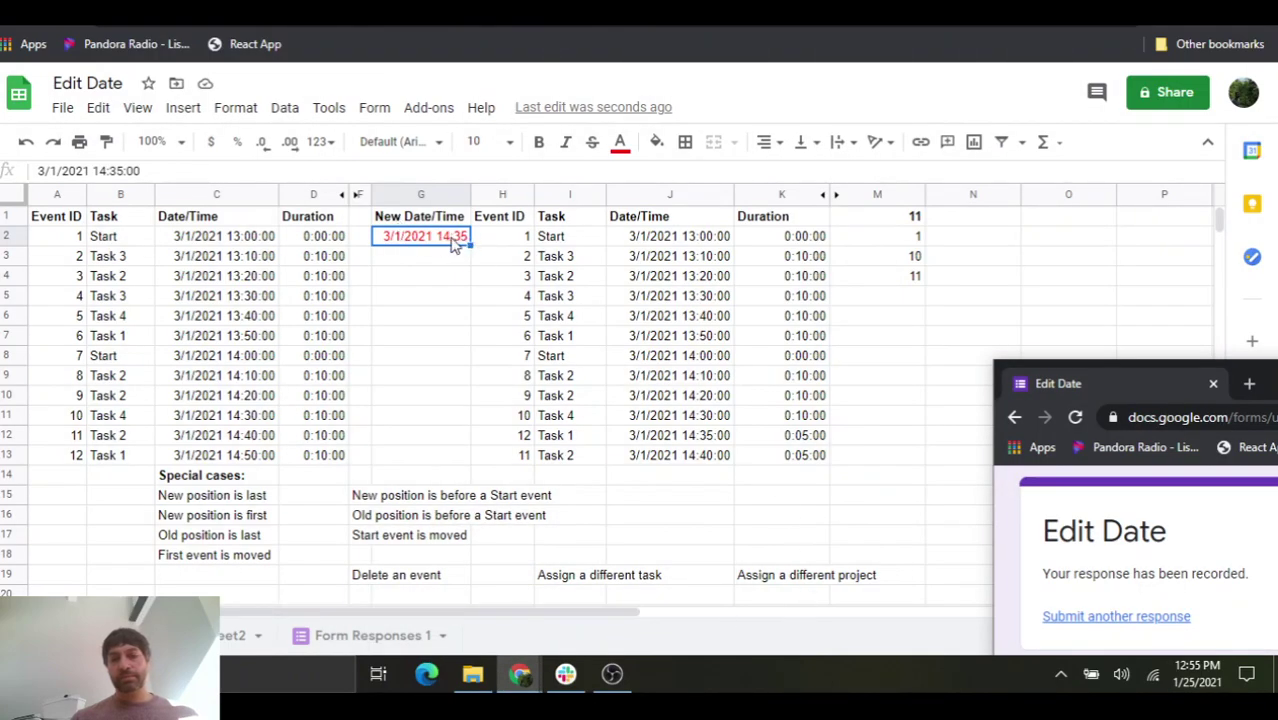
click(1077, 617)
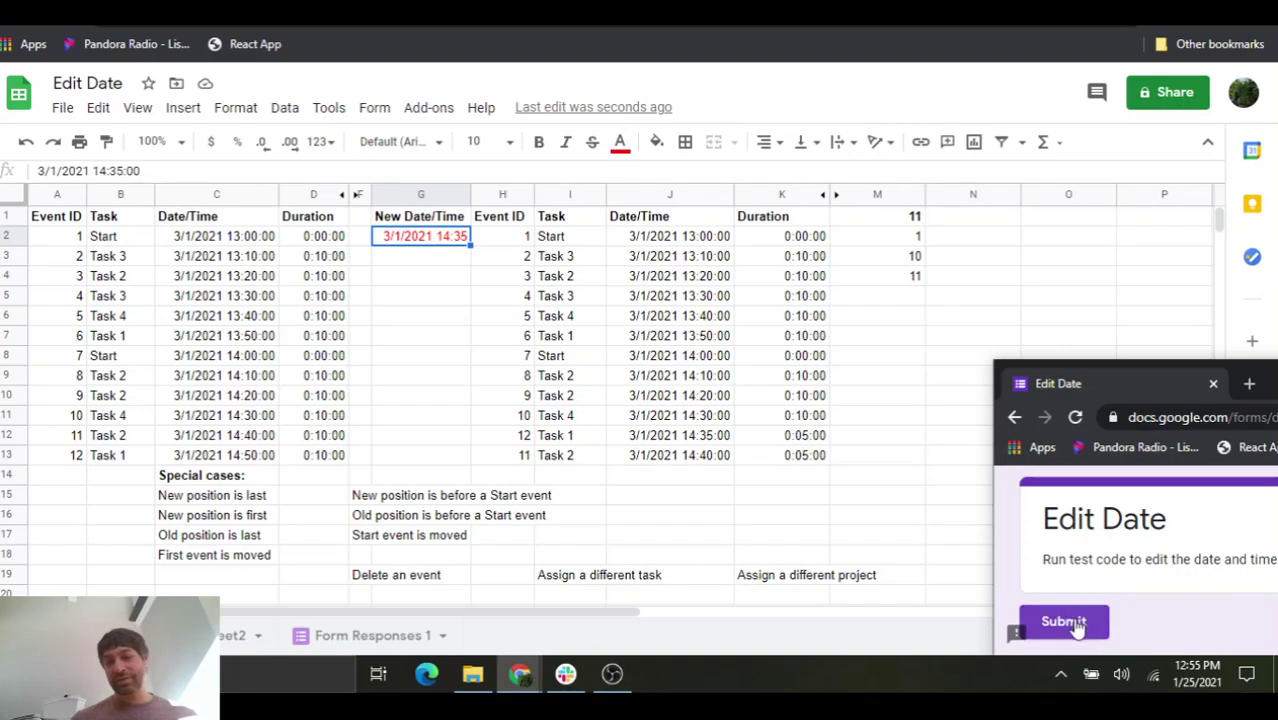
click(1058, 620)
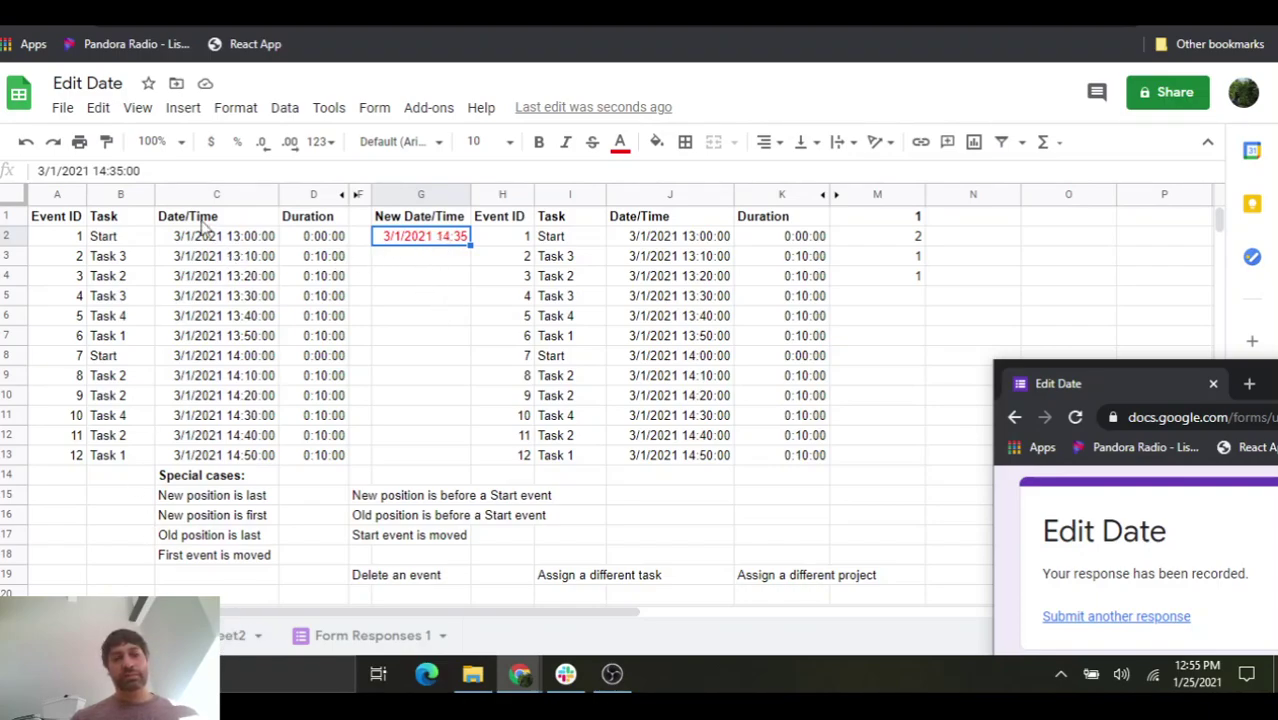
Step: Set the new date/time for event 1 in G2 to 3/1/2021 13:05
click(115, 171)
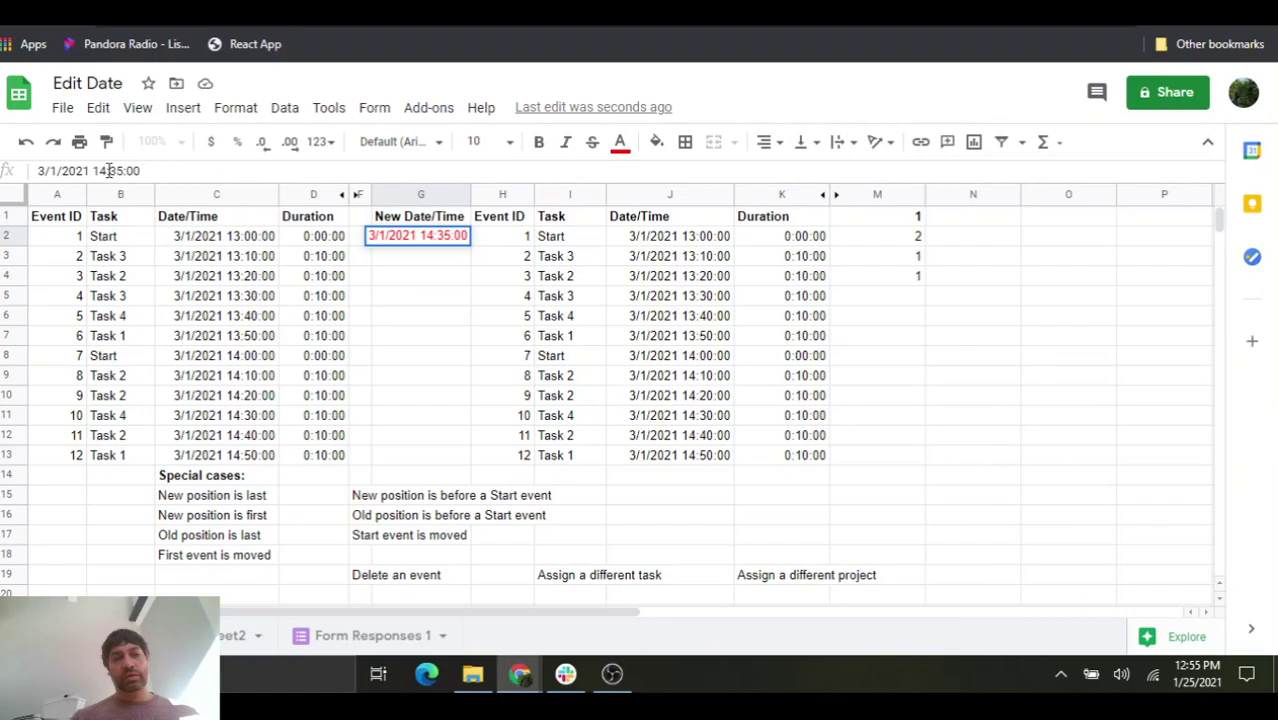
key(BackSpace)
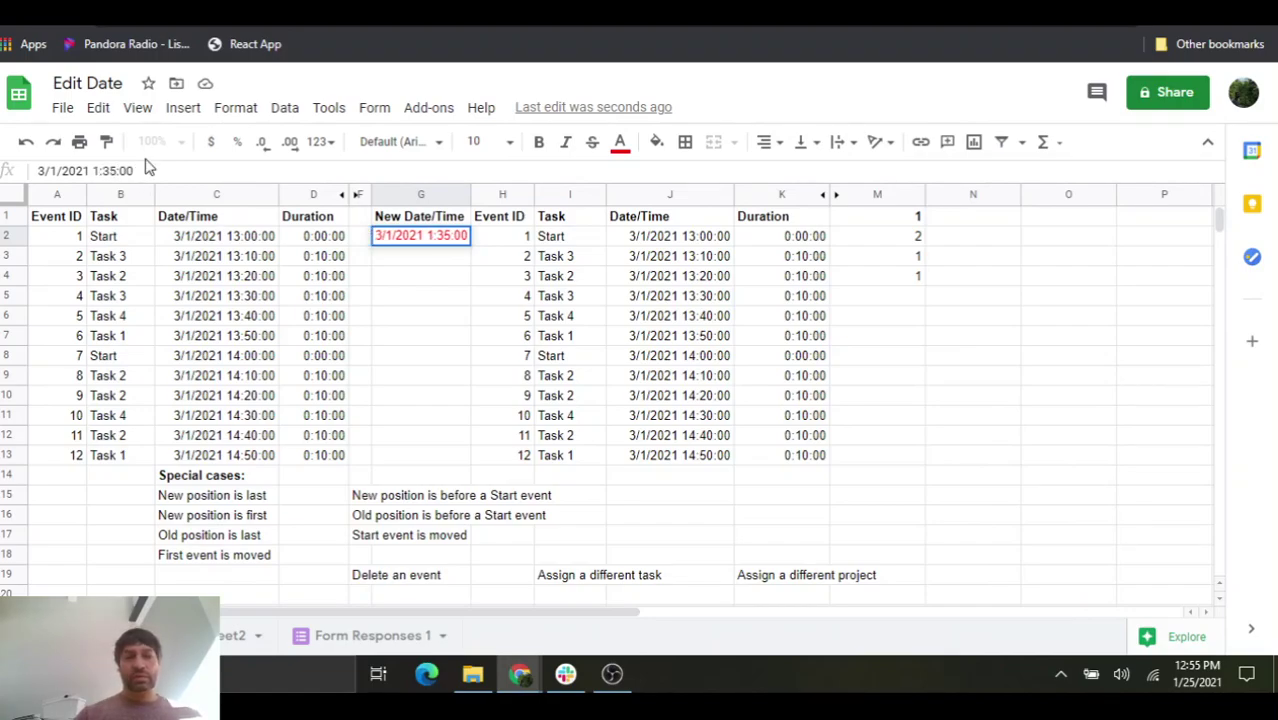
text(3)
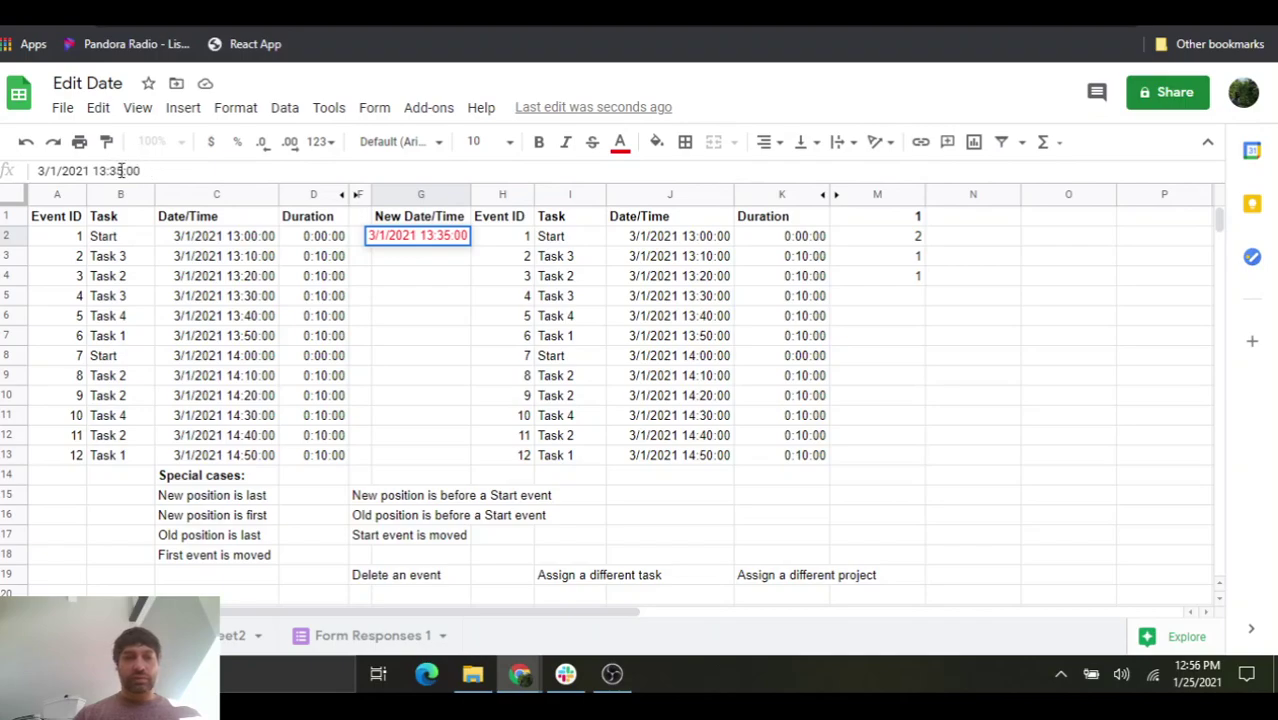
key(BackSpace)
key(BackSpace)
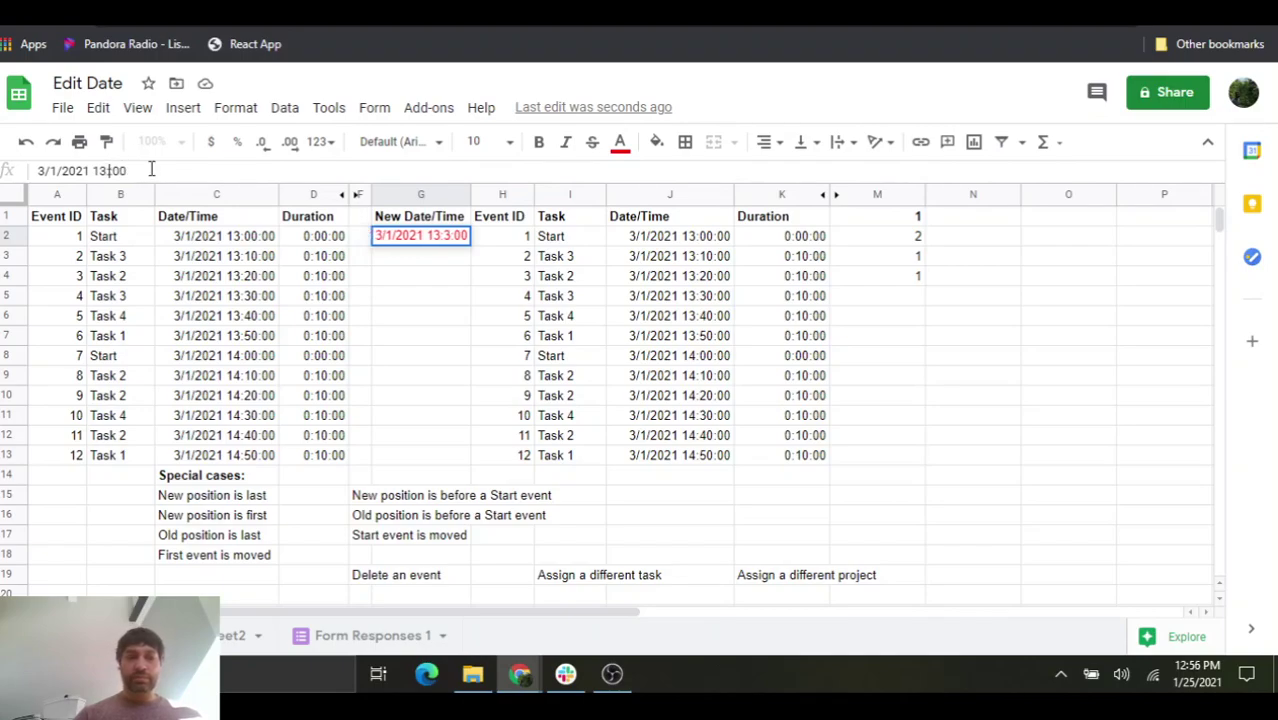
text(05)
key(Return)
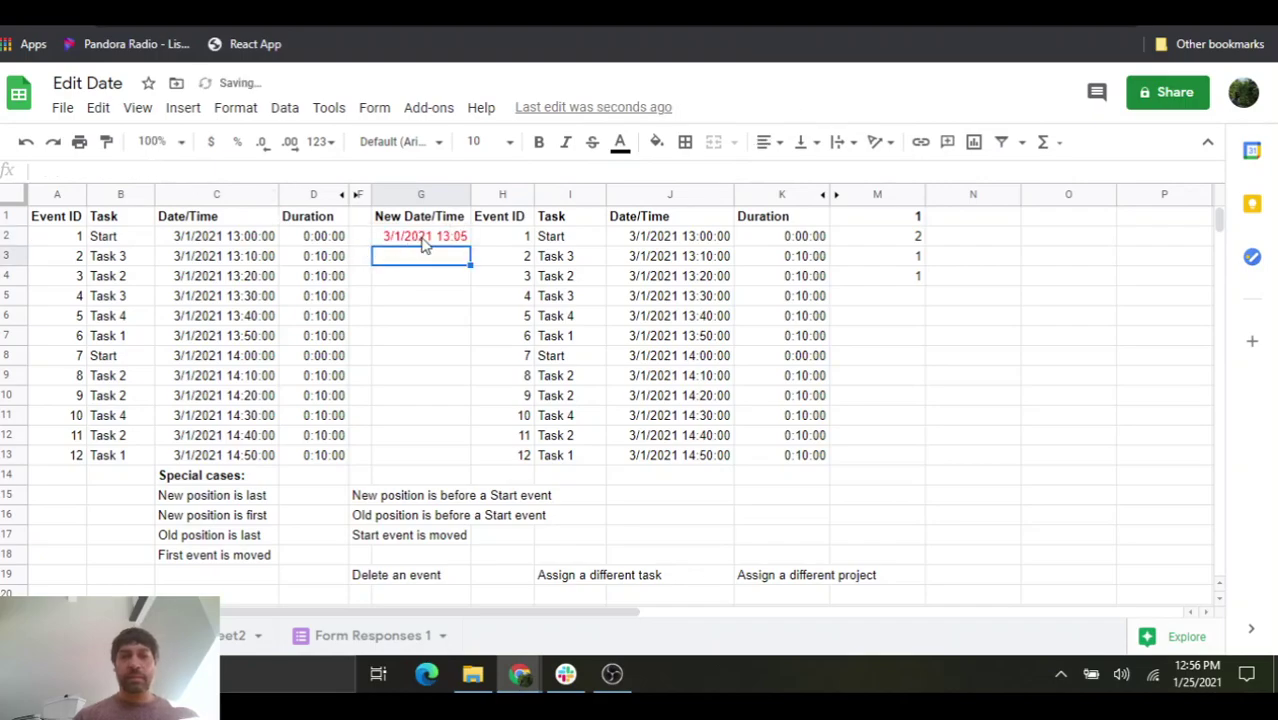
Step: Submit another Edit Date form response to run the script on event 1's 13:05 date/time
mouse_move(519, 674)
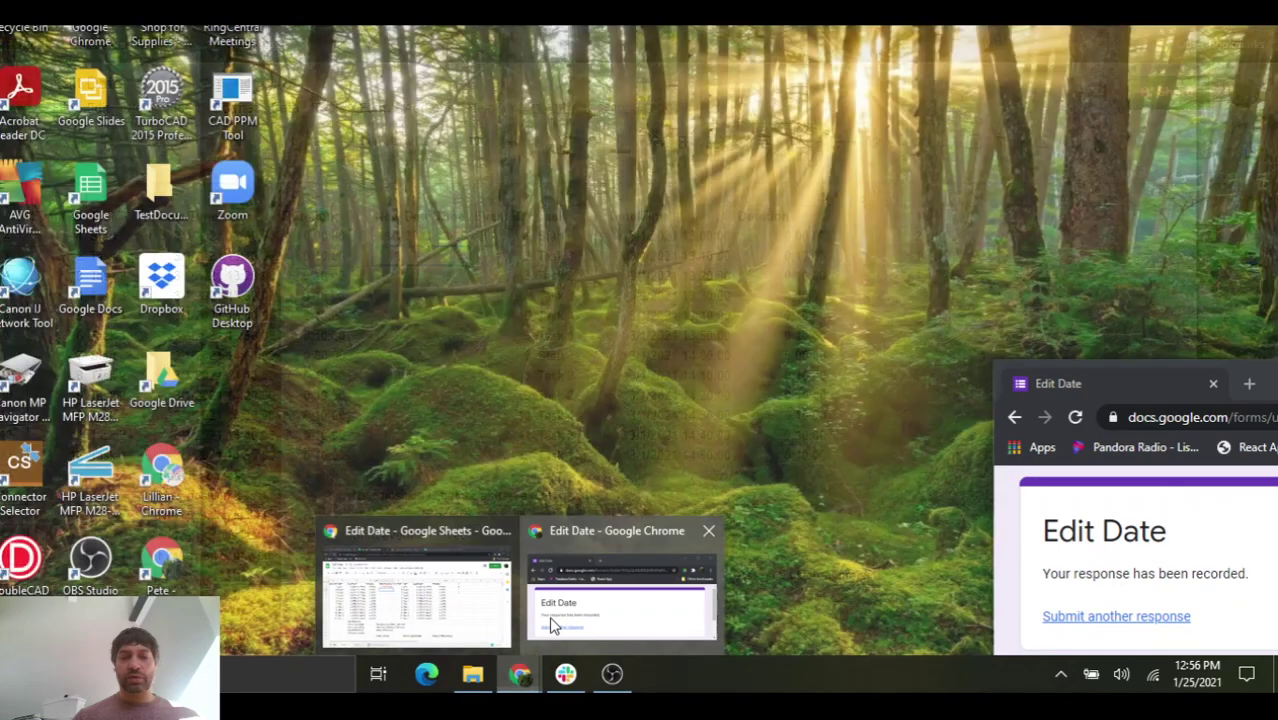
click(549, 616)
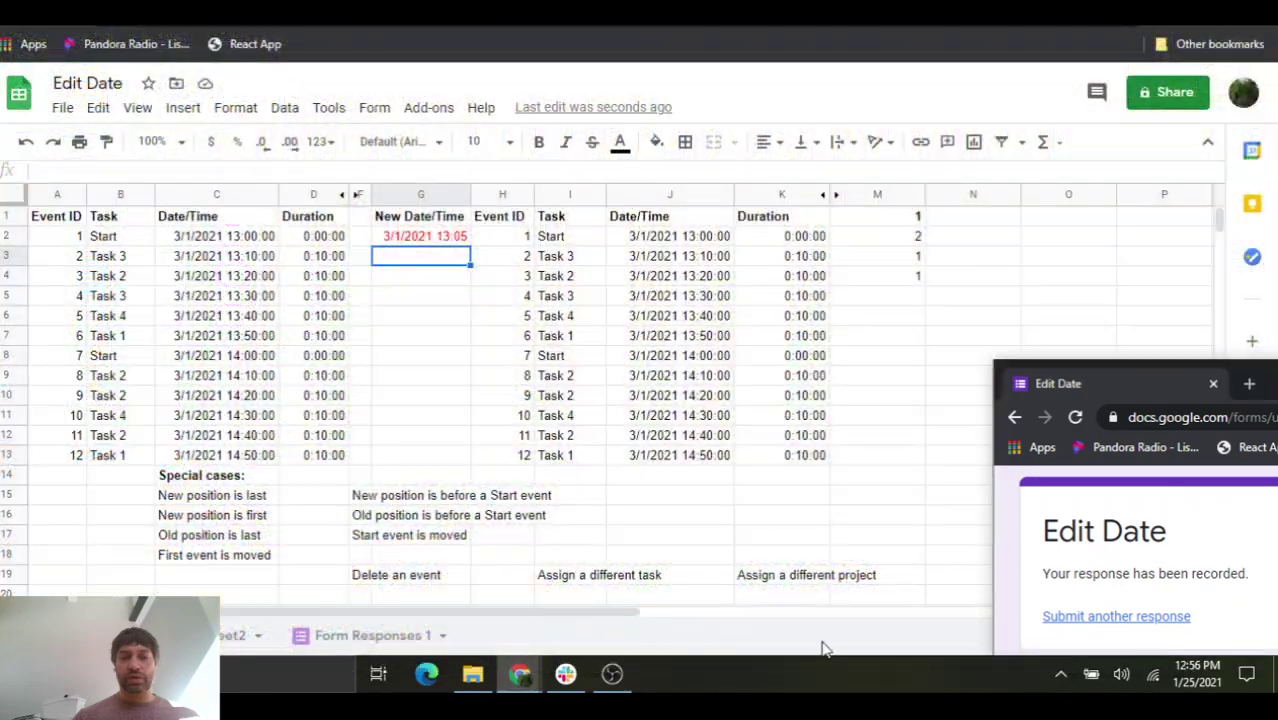
click(1130, 617)
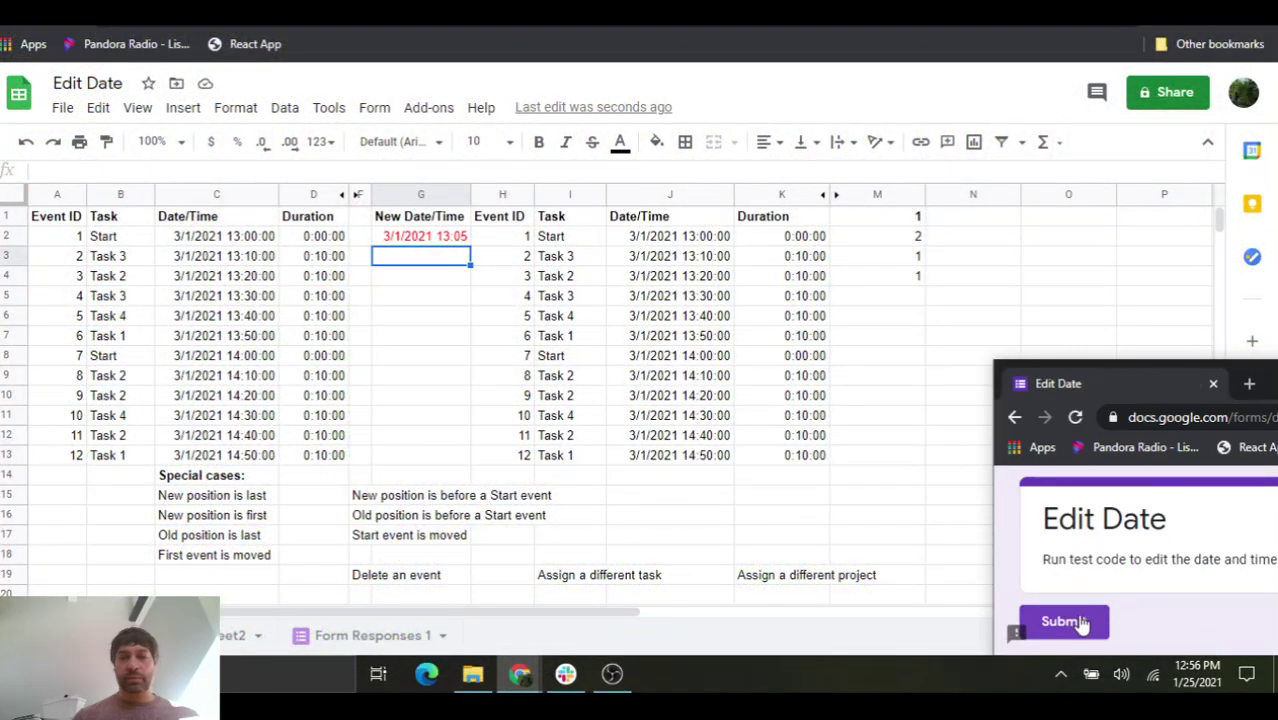
click(1068, 620)
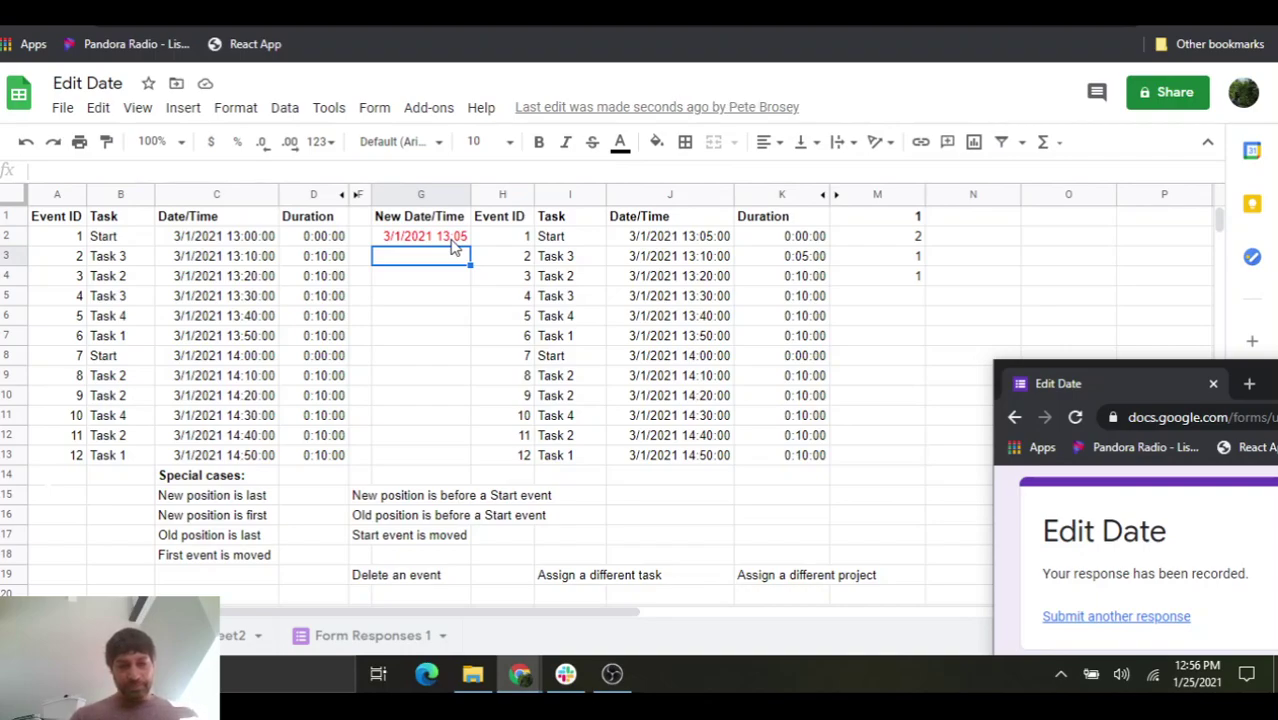
Step: Set the new date/time for event 1 in G2 to 3/1/2021 12:05
click(451, 241)
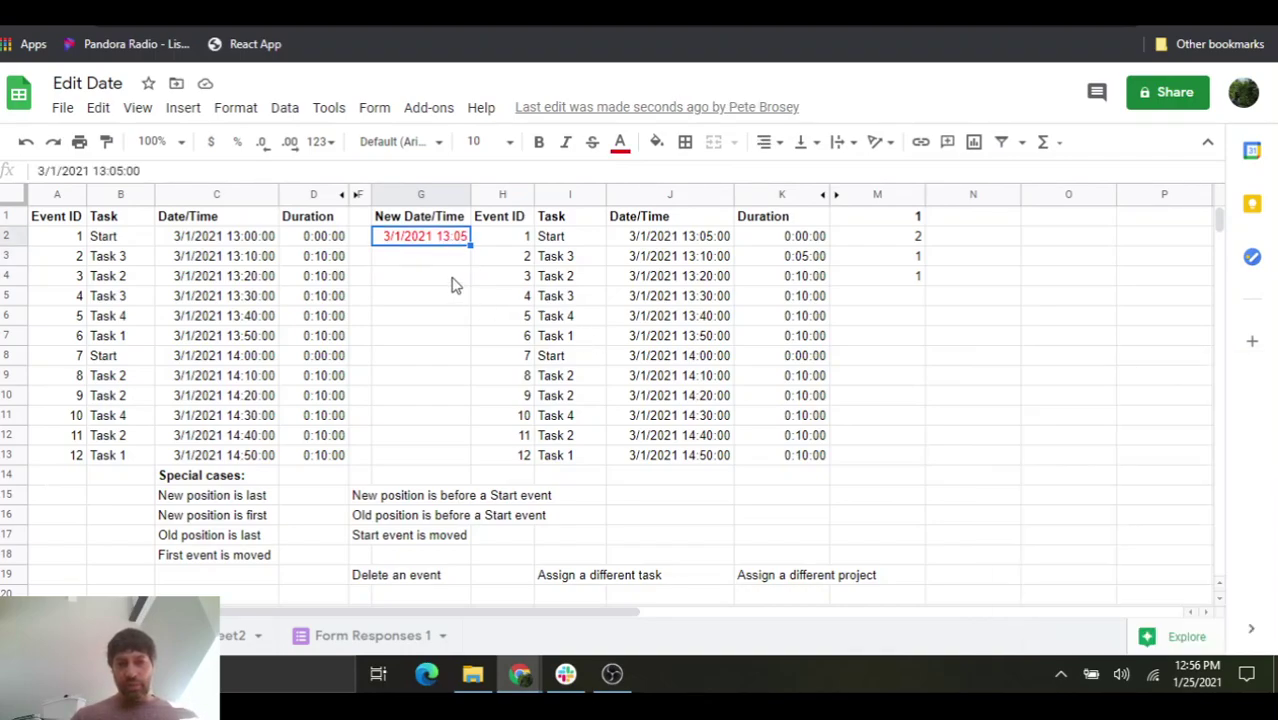
click(100, 170)
key(Delete)
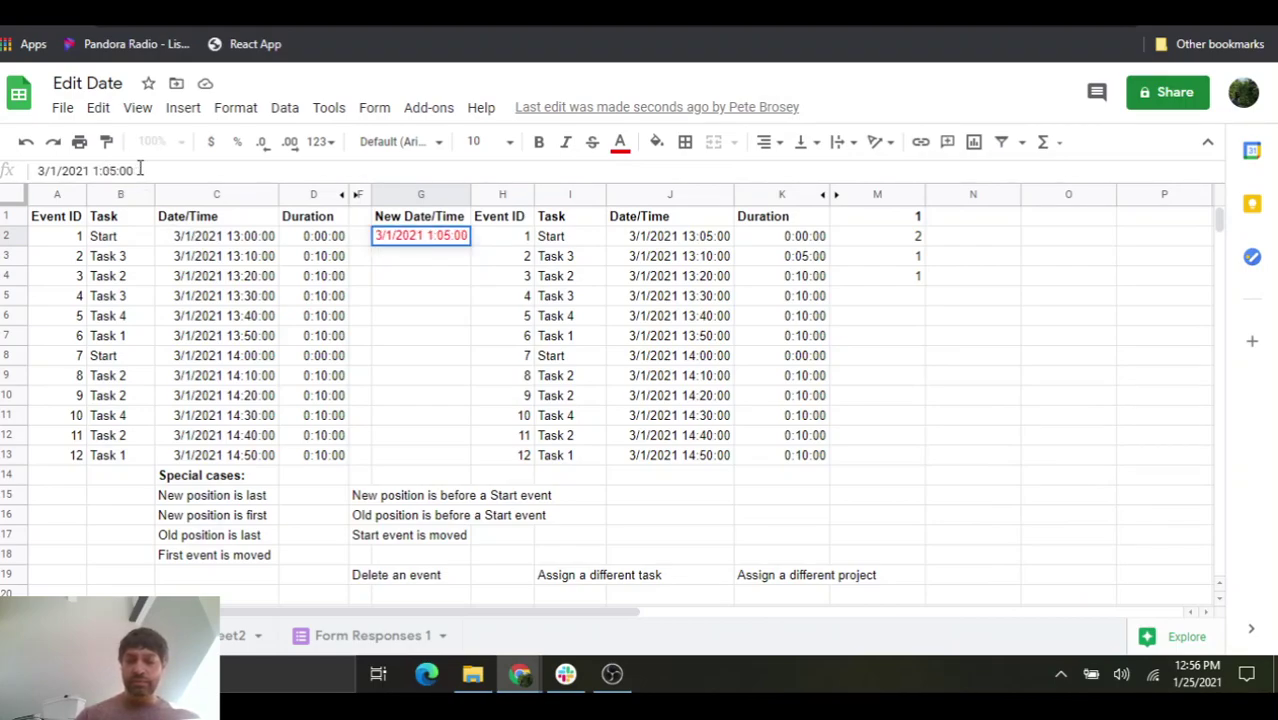
text(2)
key(Return)
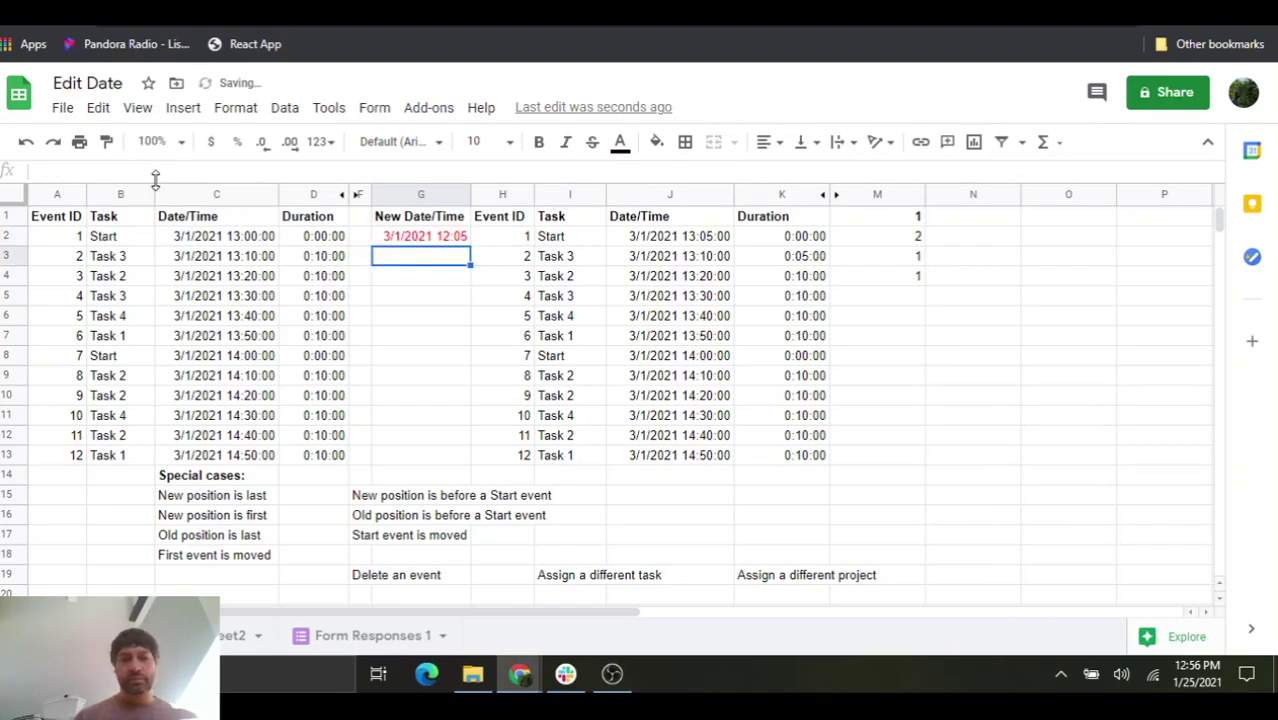
click(427, 240)
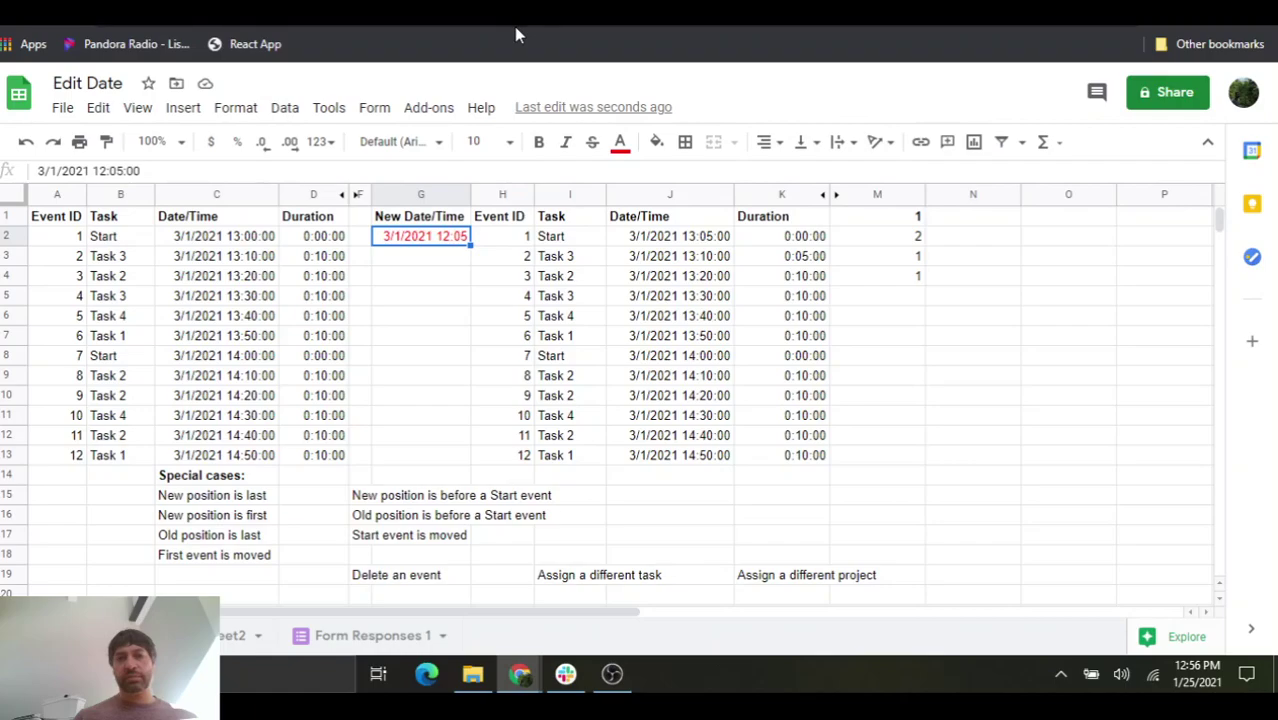
Step: Submit another Edit Date form response to run the script on event 1's 12:05 date/time
click(538, 683)
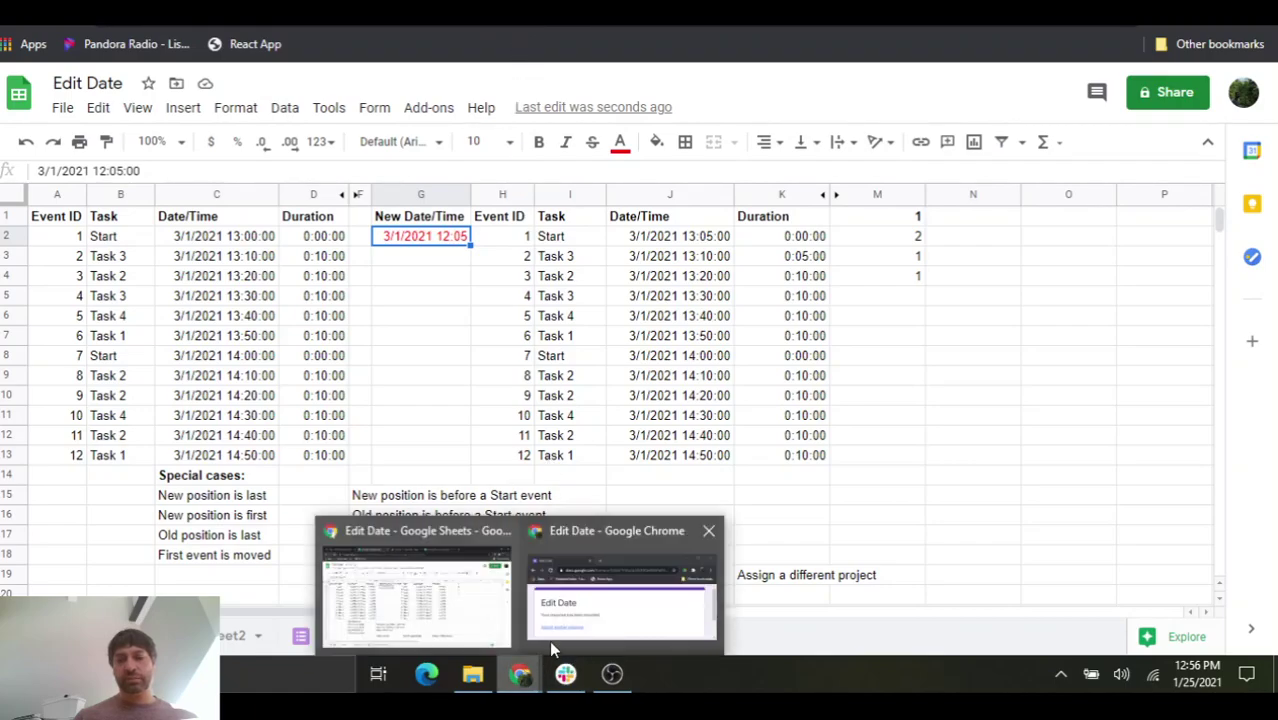
click(600, 605)
click(1095, 616)
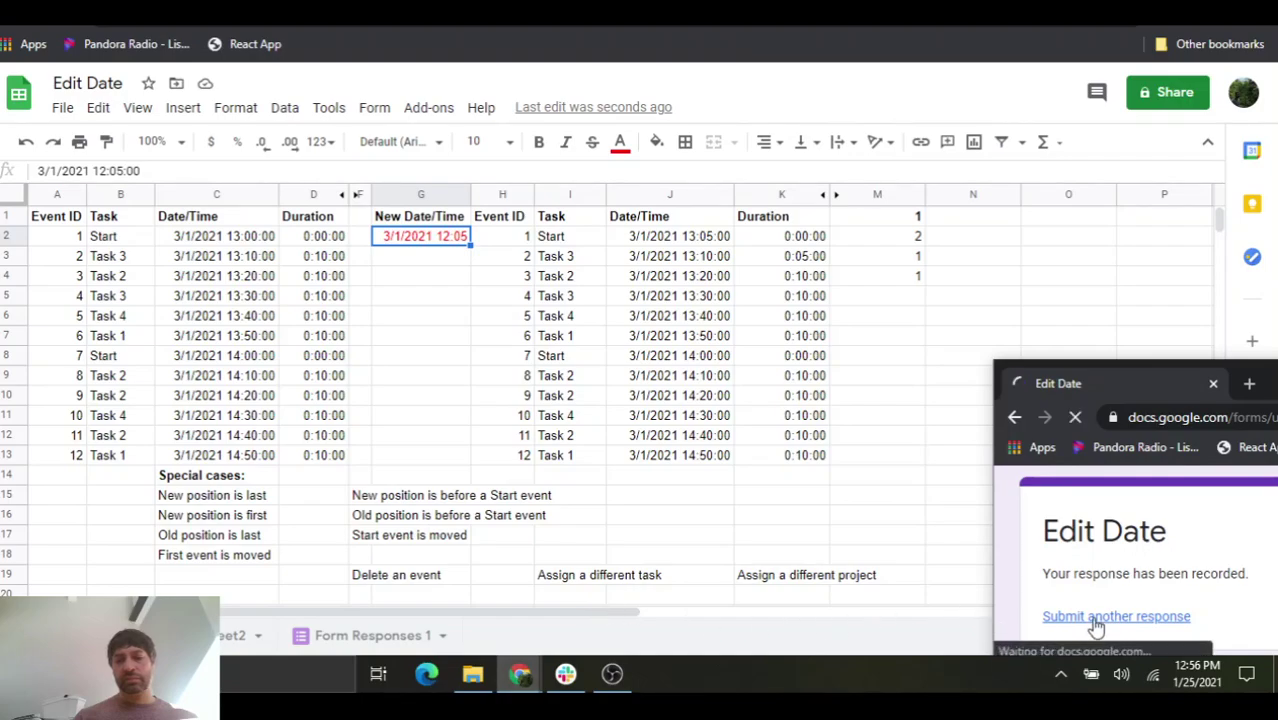
click(1093, 622)
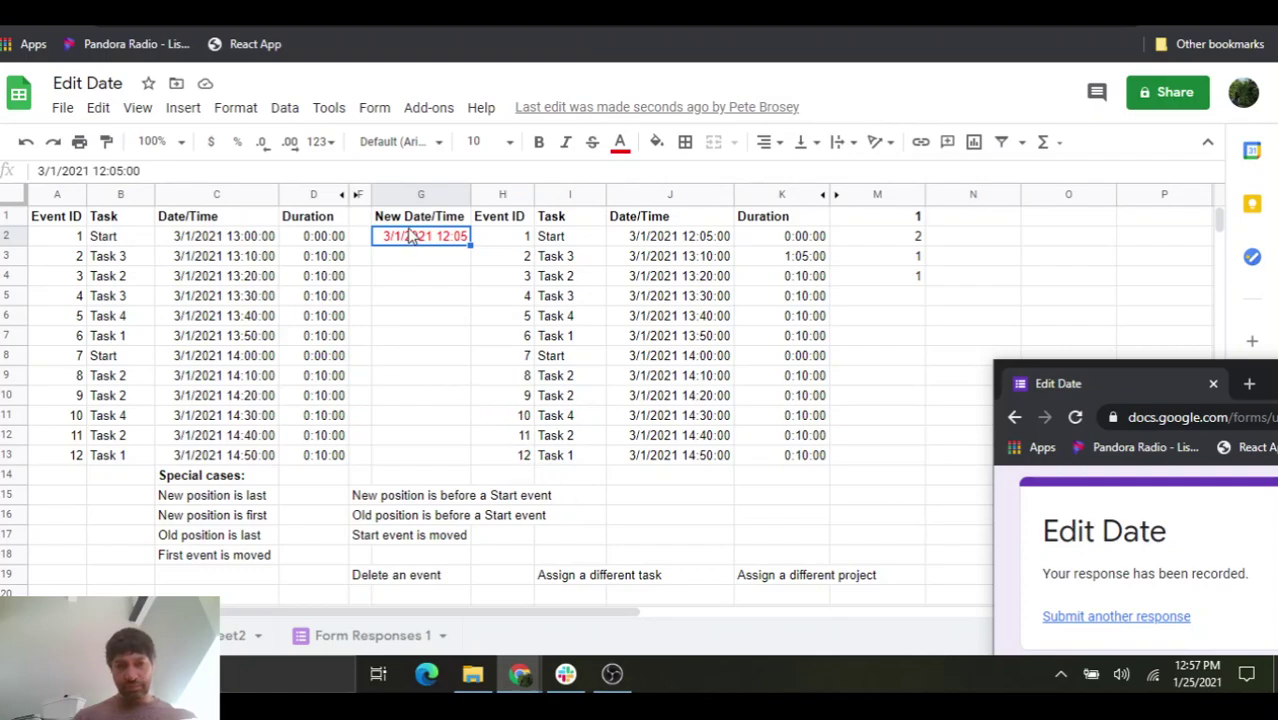
Step: Move the new date/time entry from G2 to event 2 in G3 and set it to 3/1/2021 13:55
drag(408, 230, 408, 282)
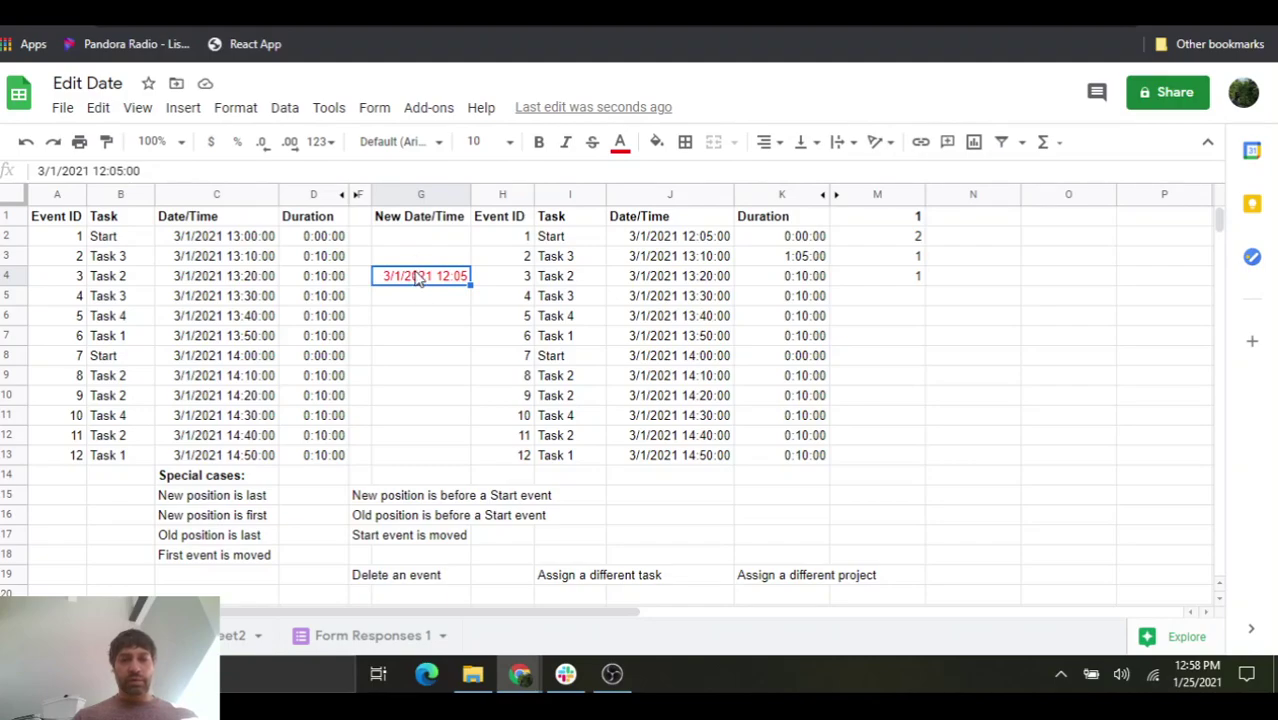
drag(419, 279, 408, 262)
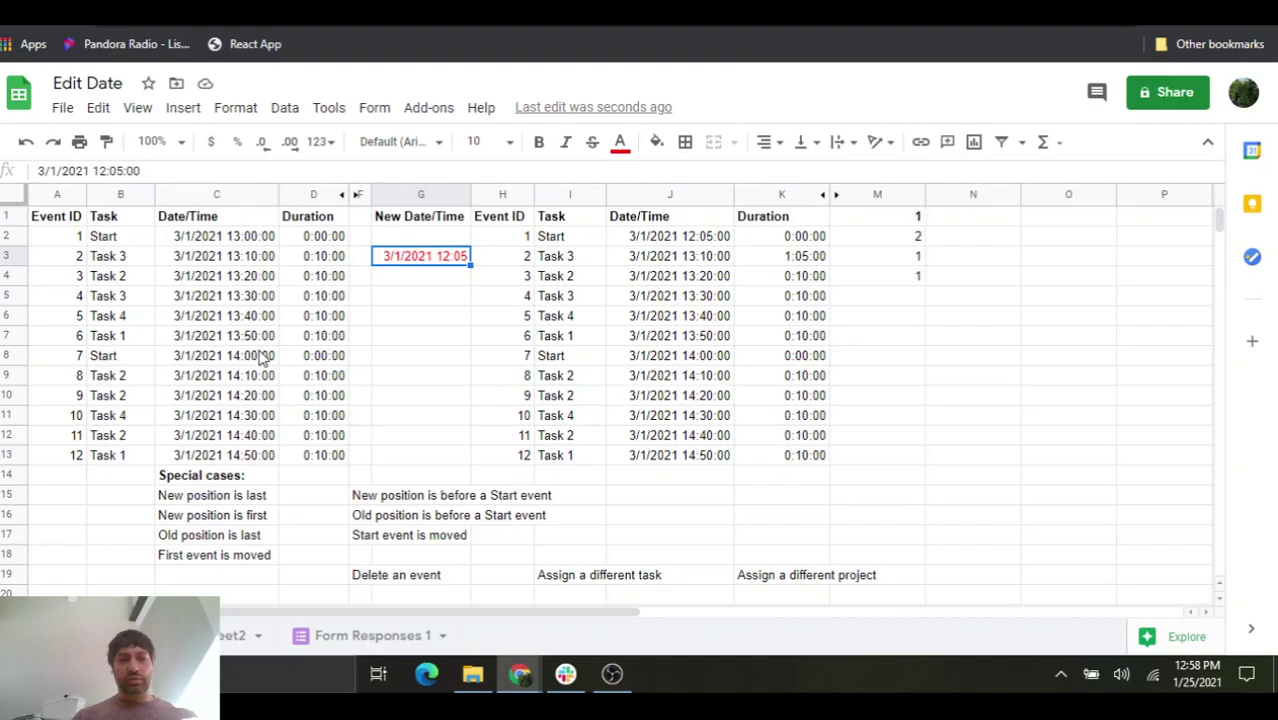
click(107, 171)
key(BackSpace)
text(3)
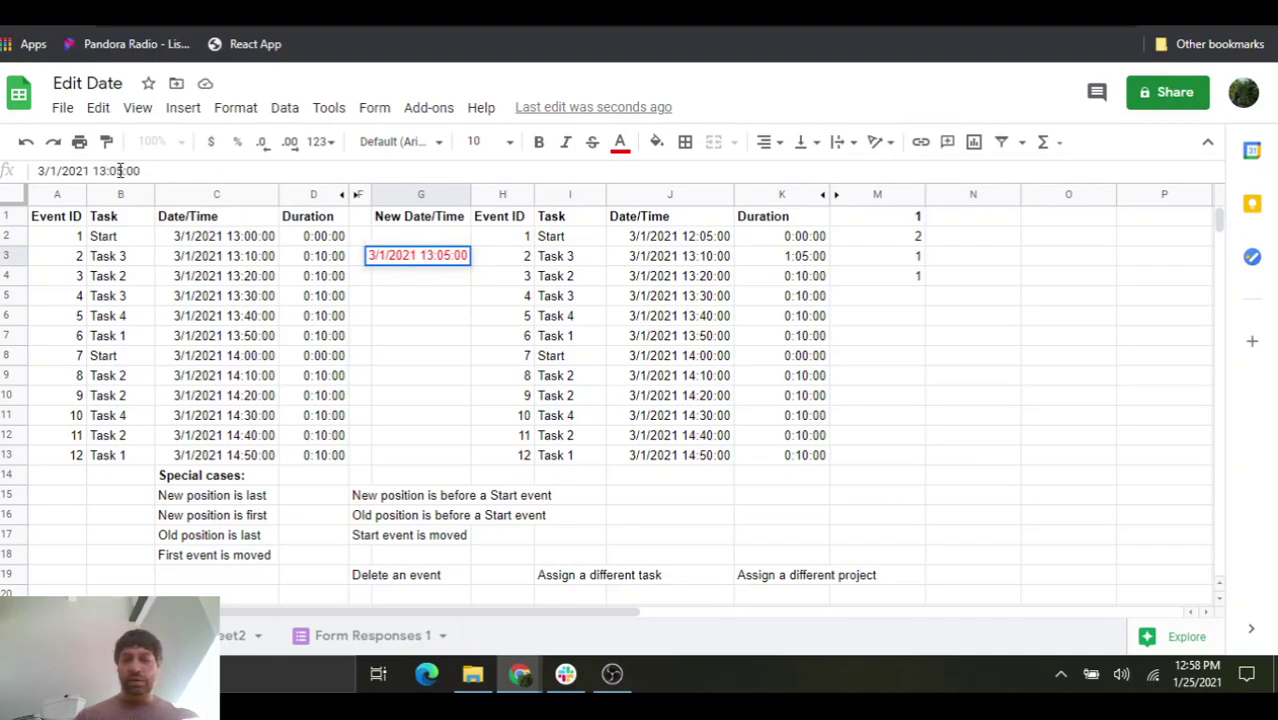
key(BackSpace)
text(5)
key(Return)
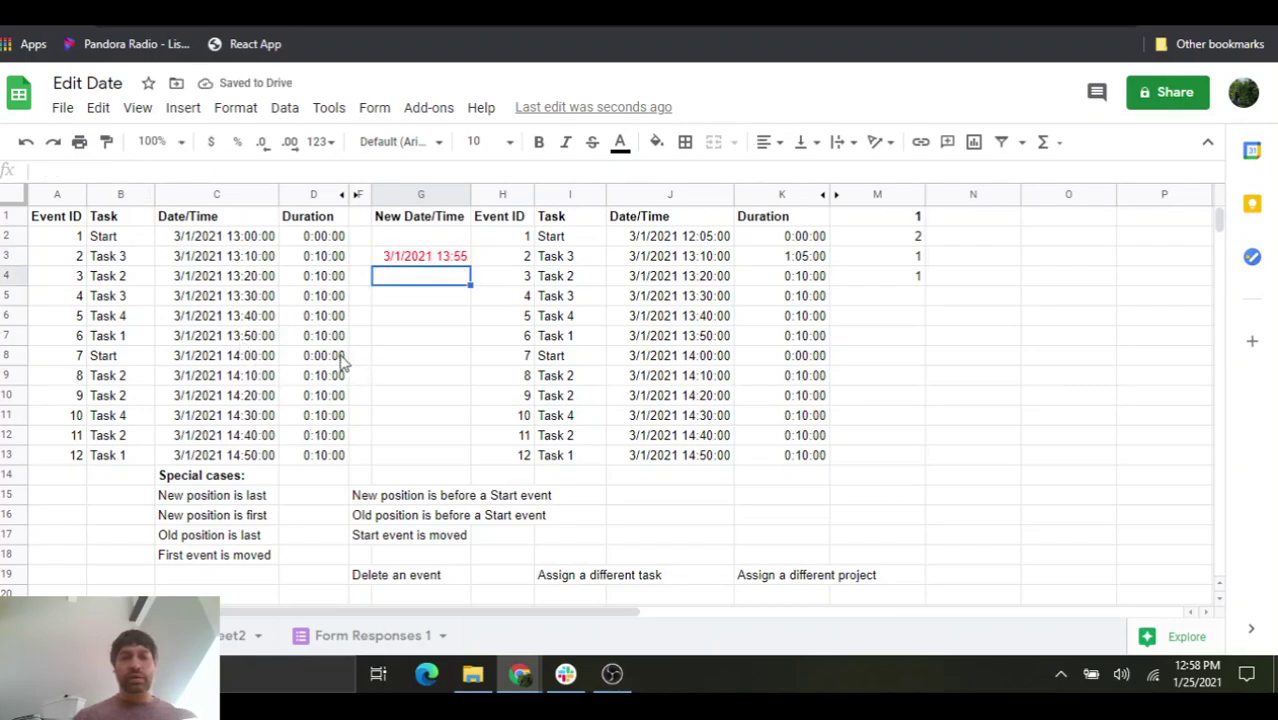
click(440, 259)
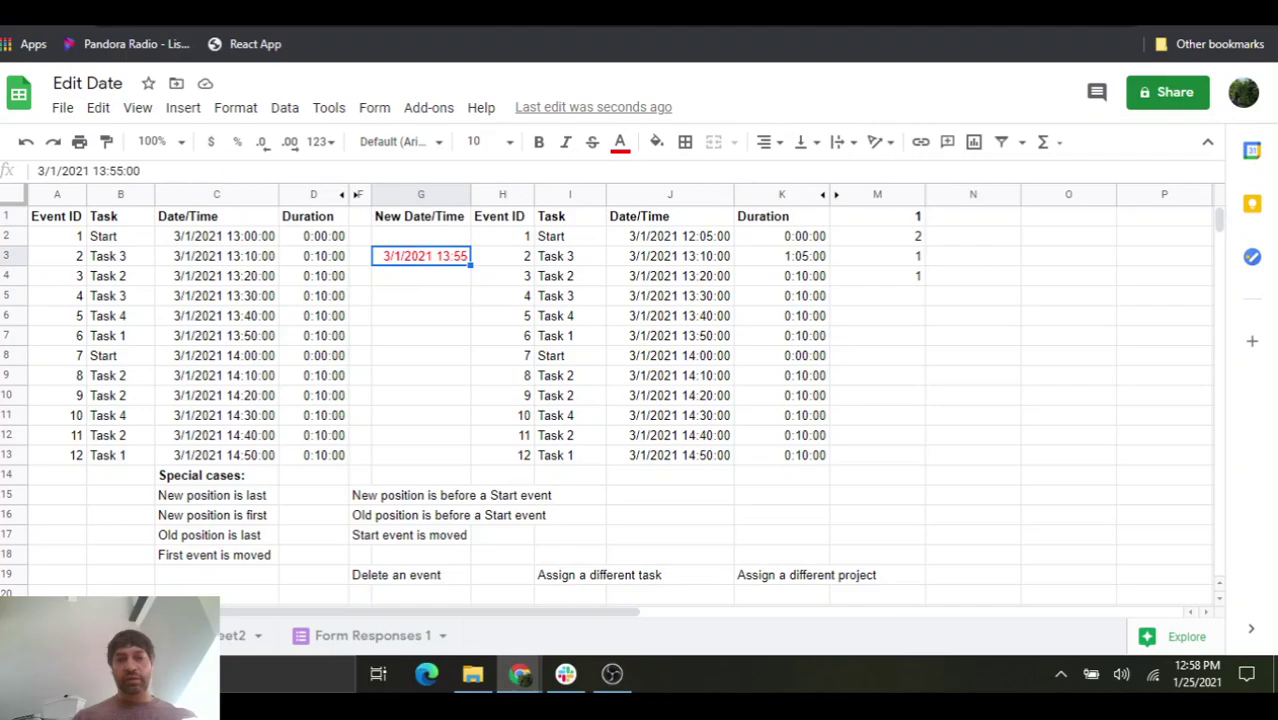
Step: Submit another Edit Date form response to run the script on event 2's 13:55 date/time
mouse_move(522, 672)
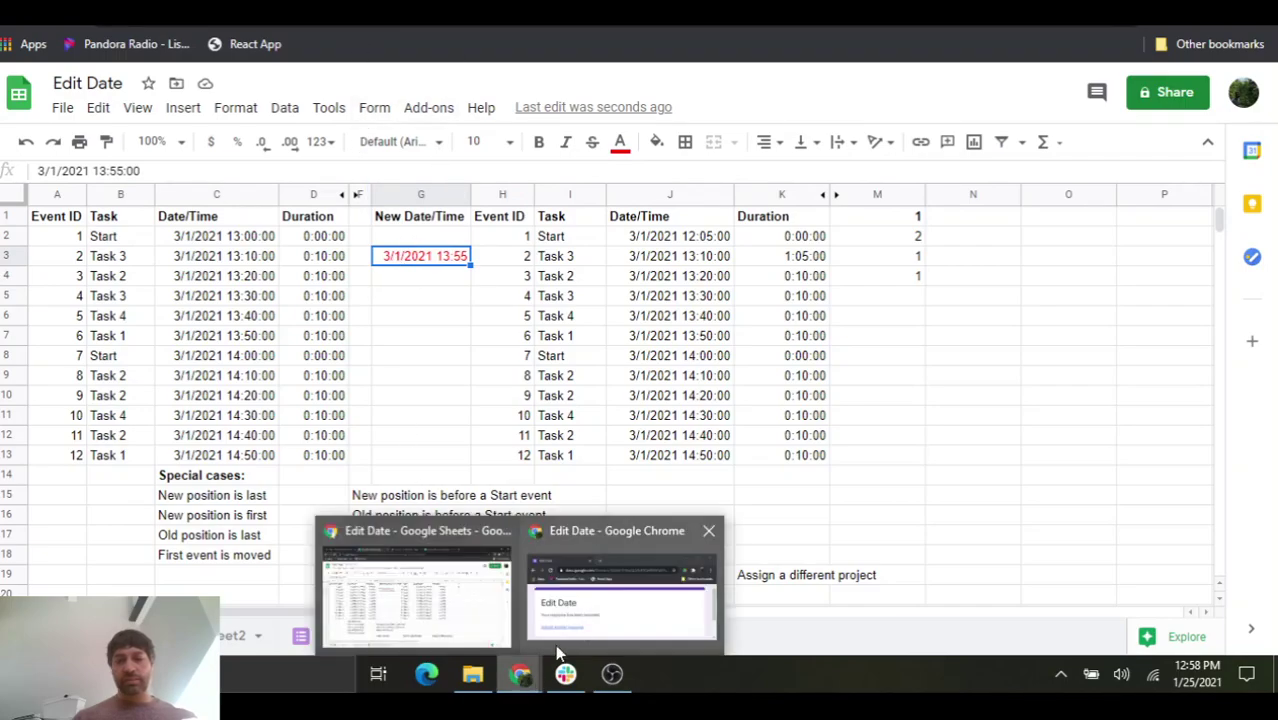
click(558, 648)
click(1080, 616)
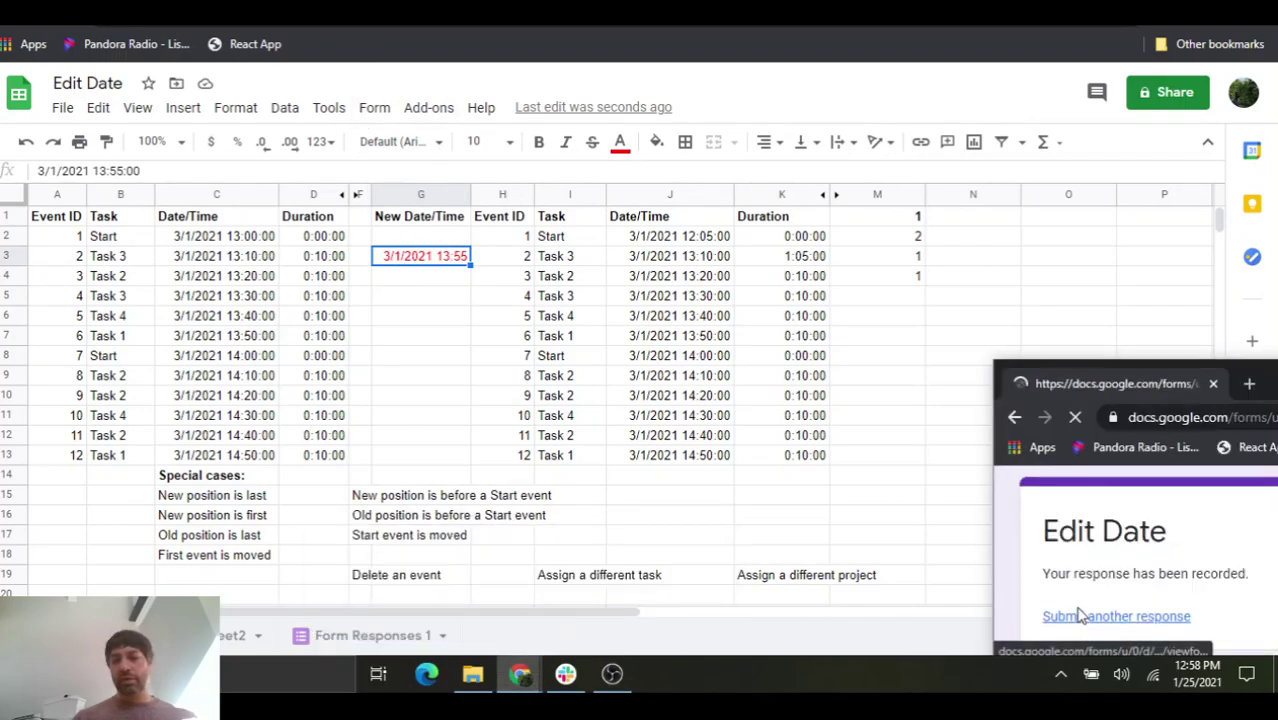
click(1055, 612)
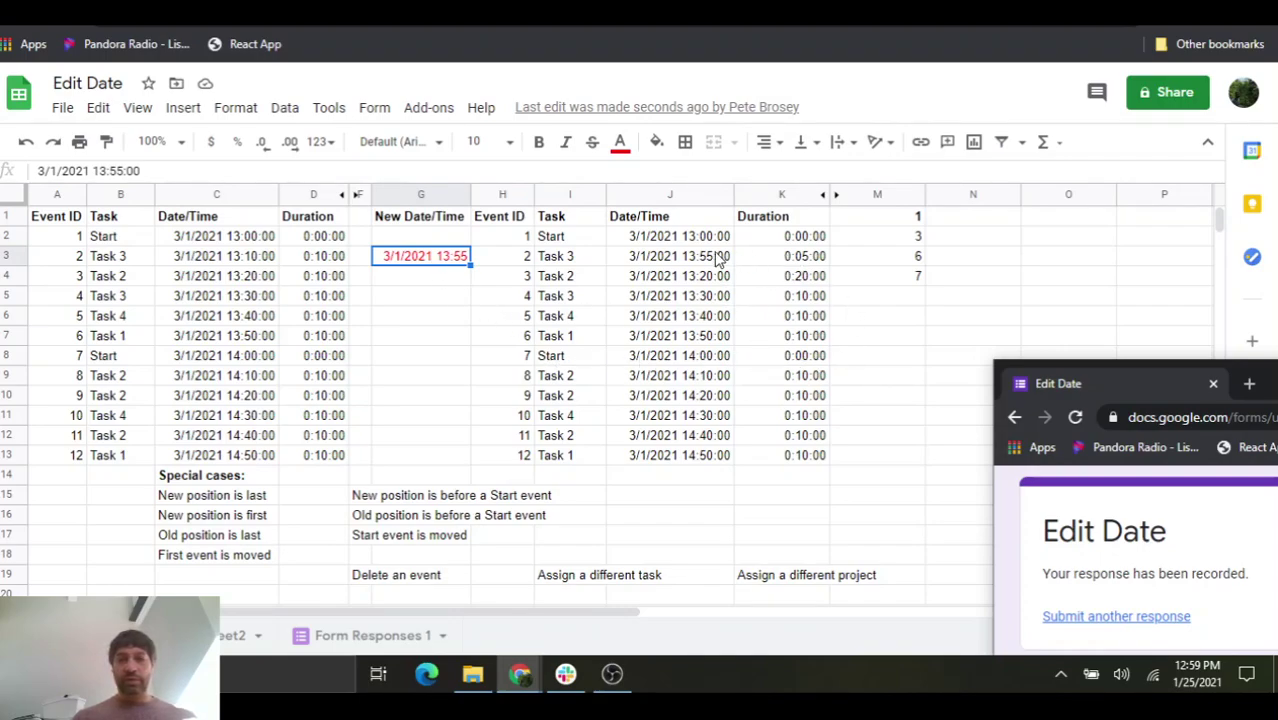
Step: Sort the output range H2:K13 by column J in ascending (A → Z) order
drag(525, 238, 808, 457)
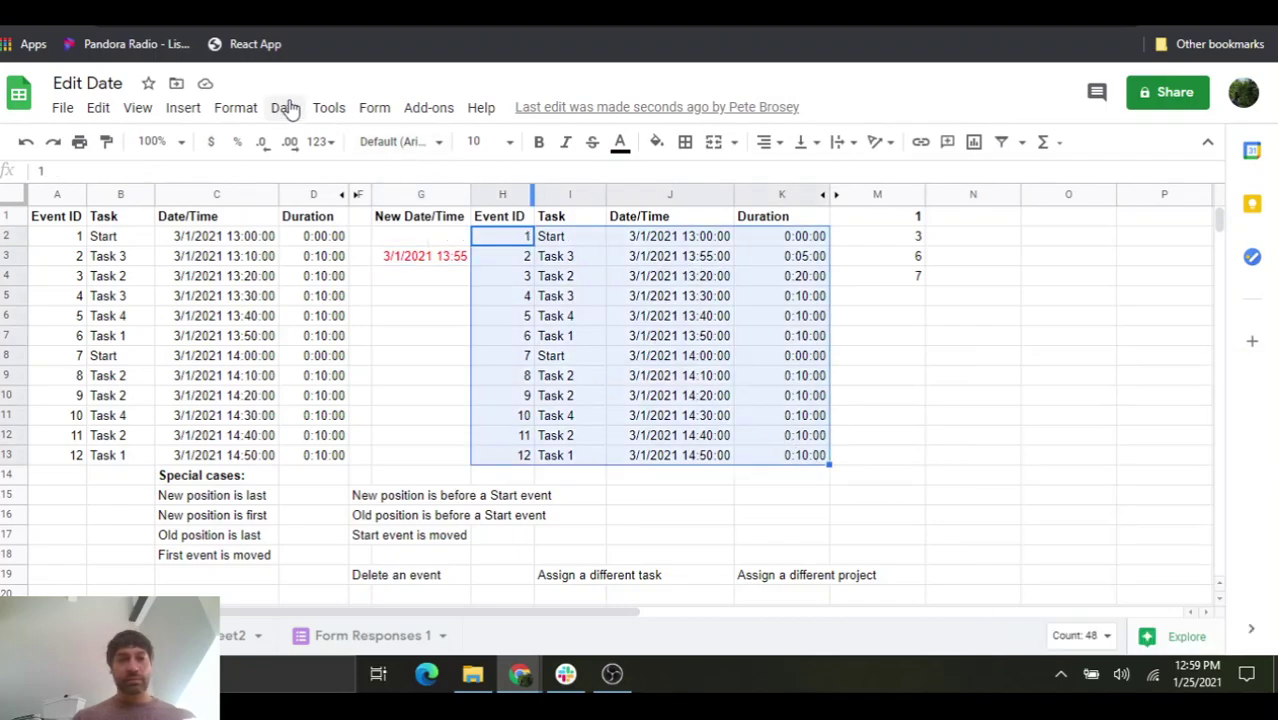
click(328, 107)
mouse_move(279, 114)
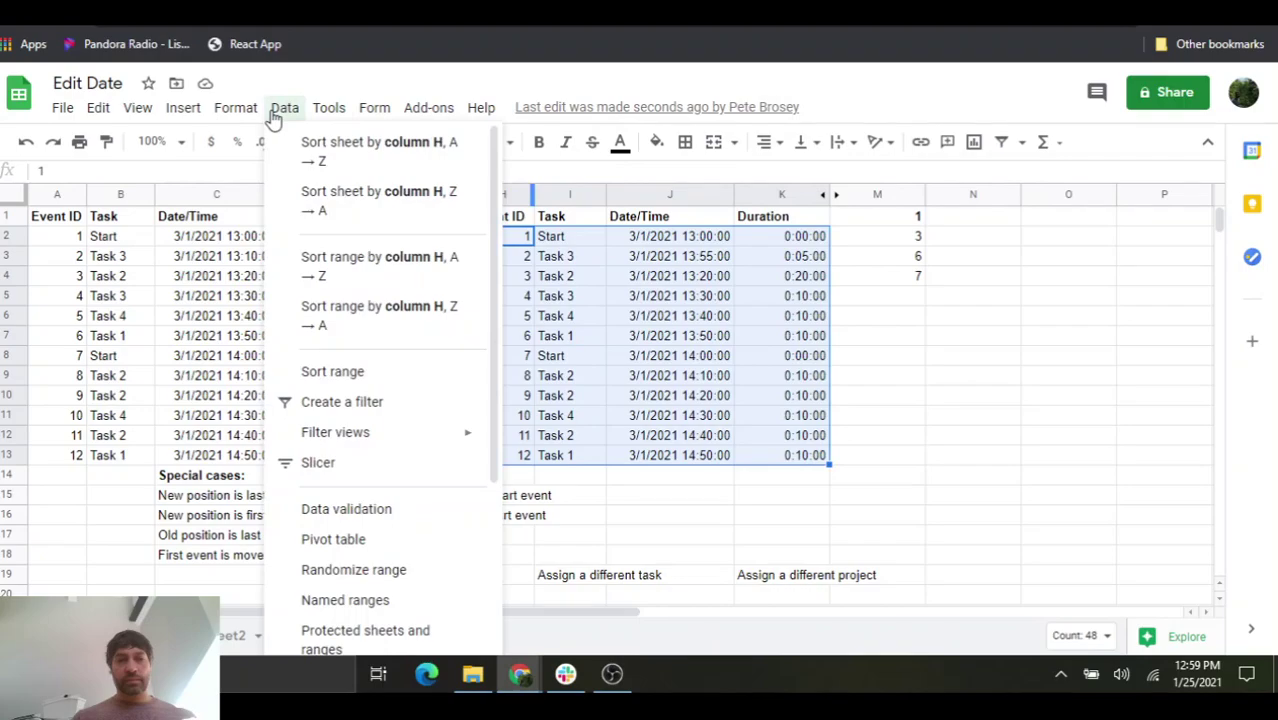
click(322, 371)
click(539, 344)
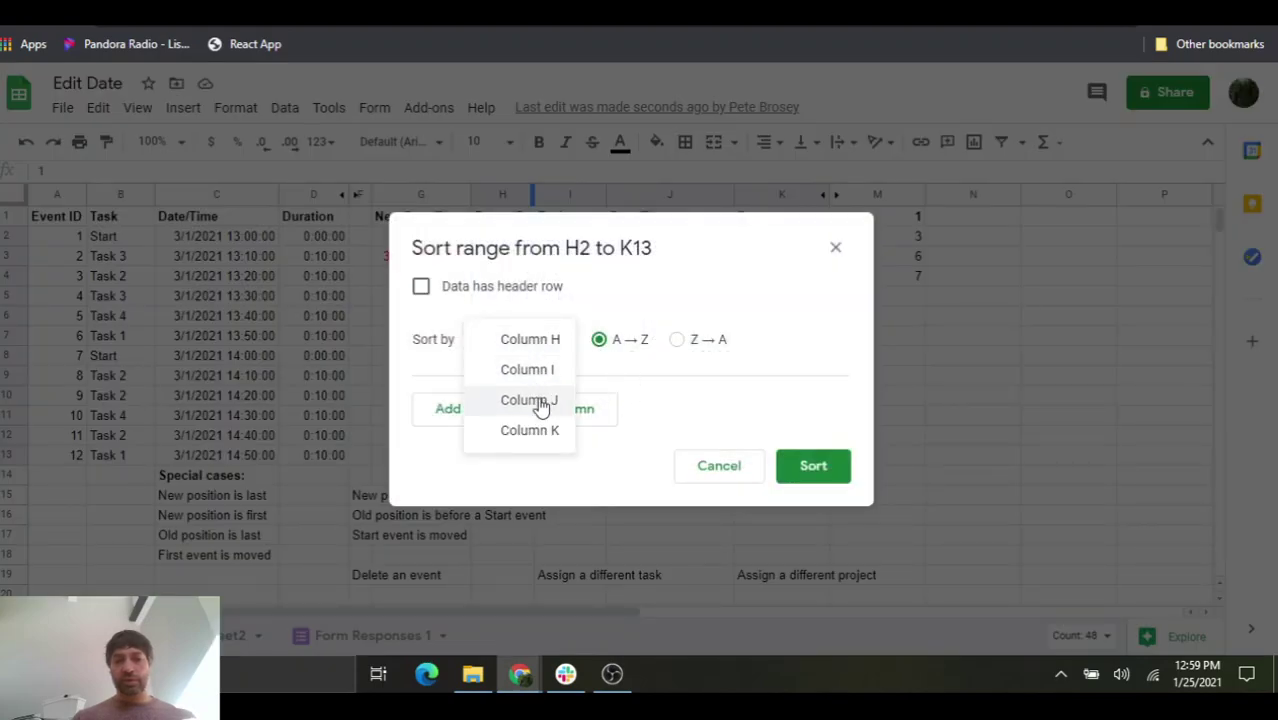
click(536, 400)
click(826, 472)
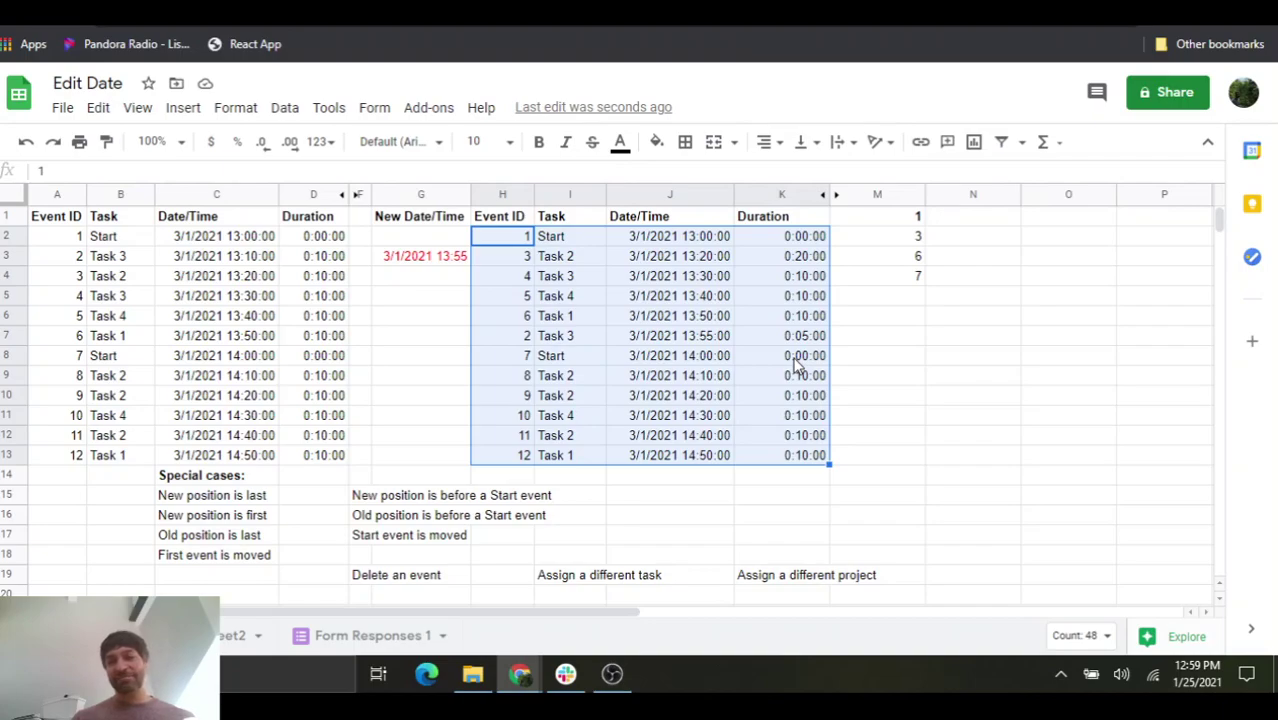
Step: Move the 3/1/2021 13:55 entry from G3 to event 6 in G7
click(449, 320)
click(436, 262)
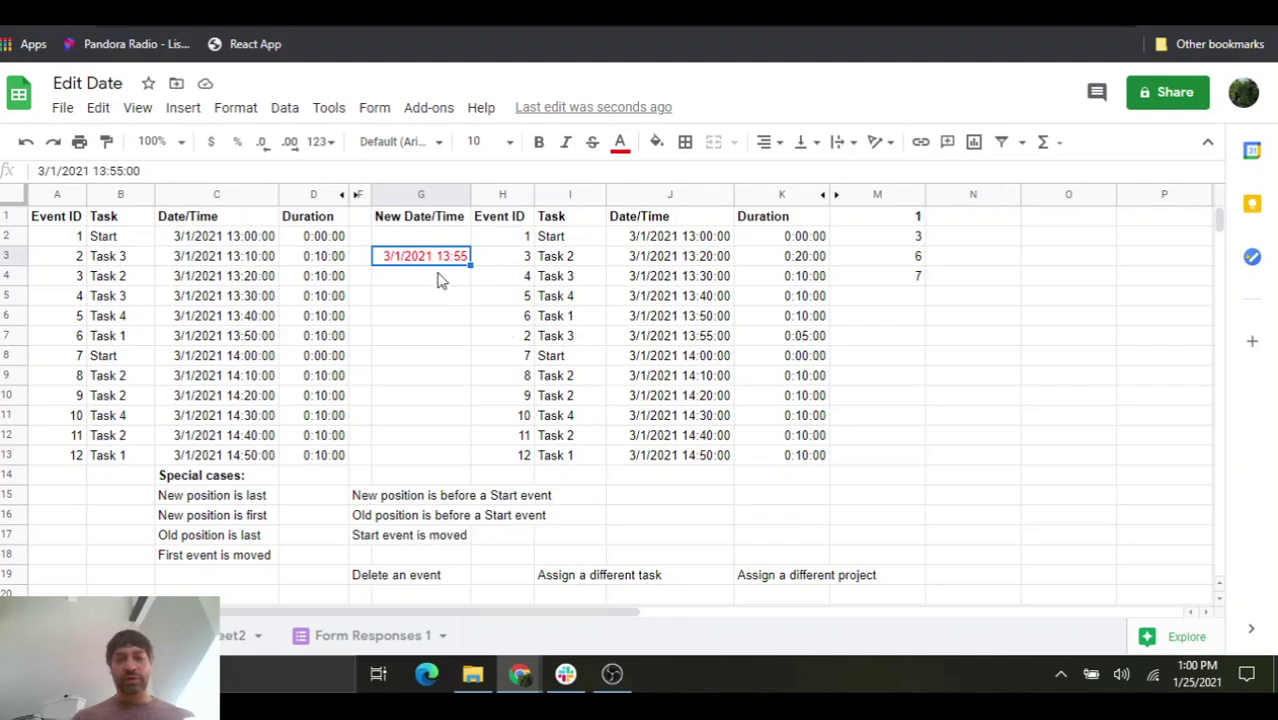
drag(432, 257, 423, 339)
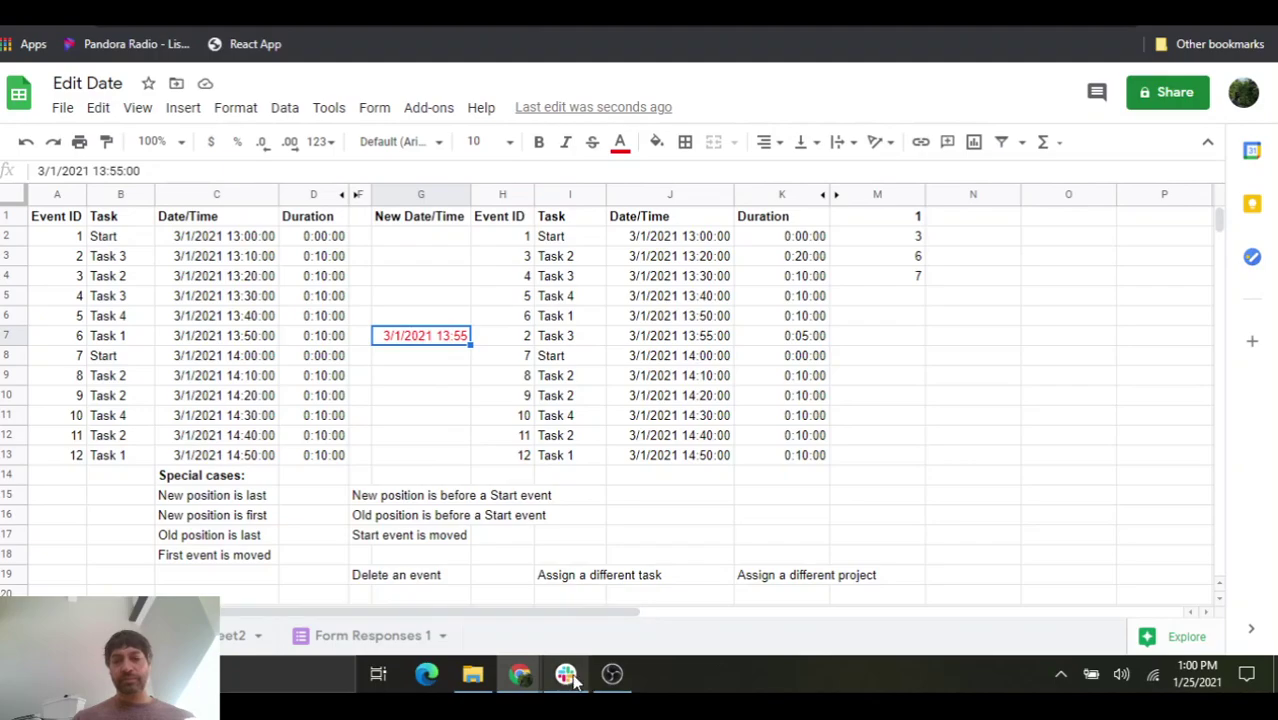
Step: Submit another Edit Date form response to run the script on event 6's 13:55 date/time
mouse_move(520, 676)
click(581, 628)
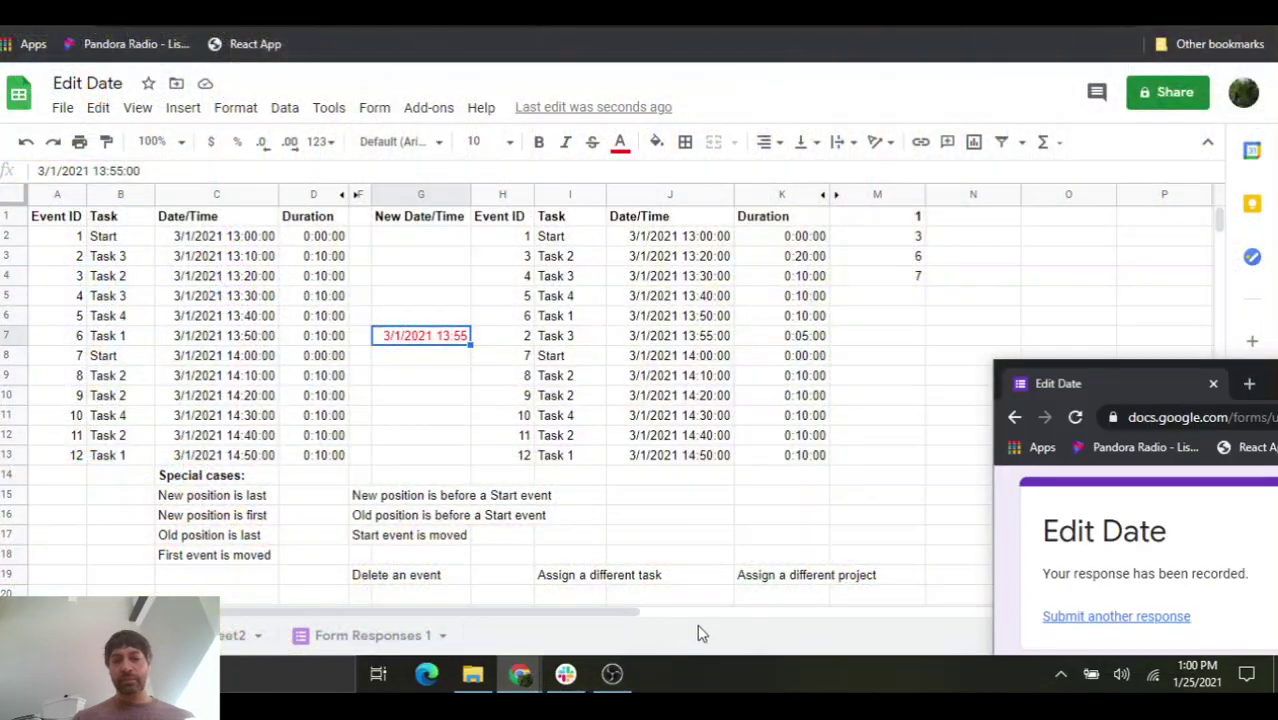
click(1051, 622)
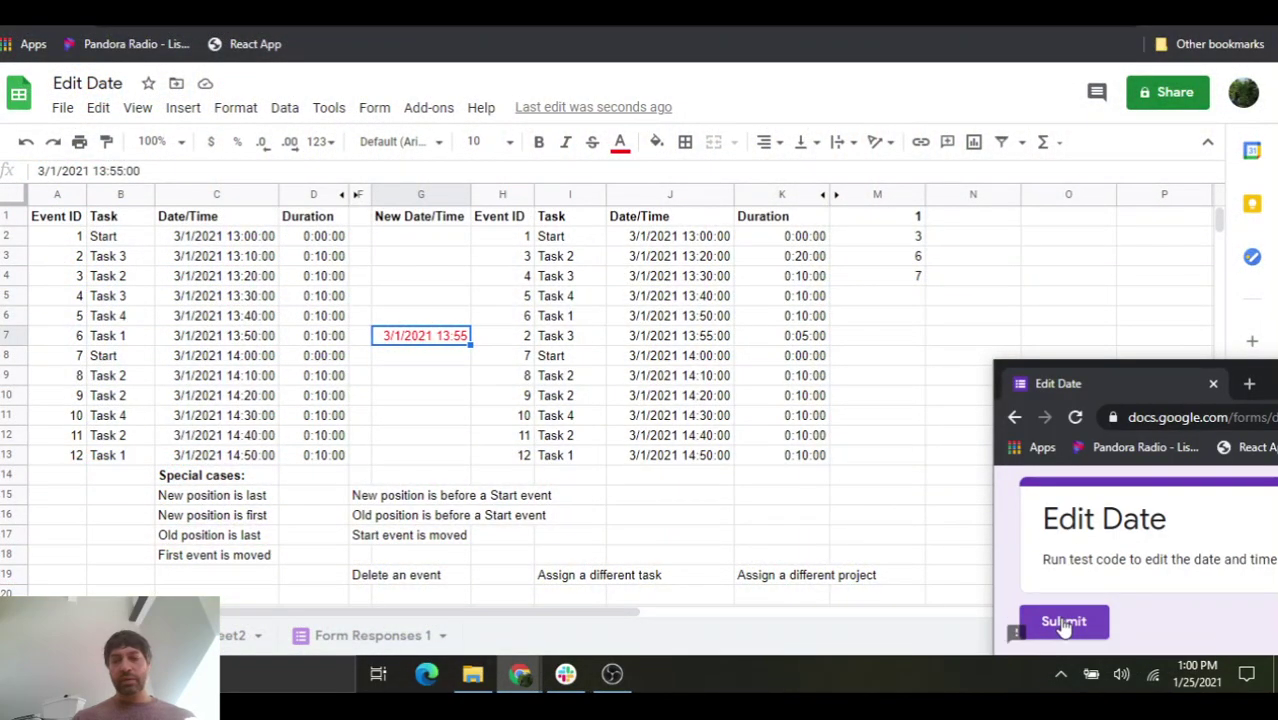
click(1064, 620)
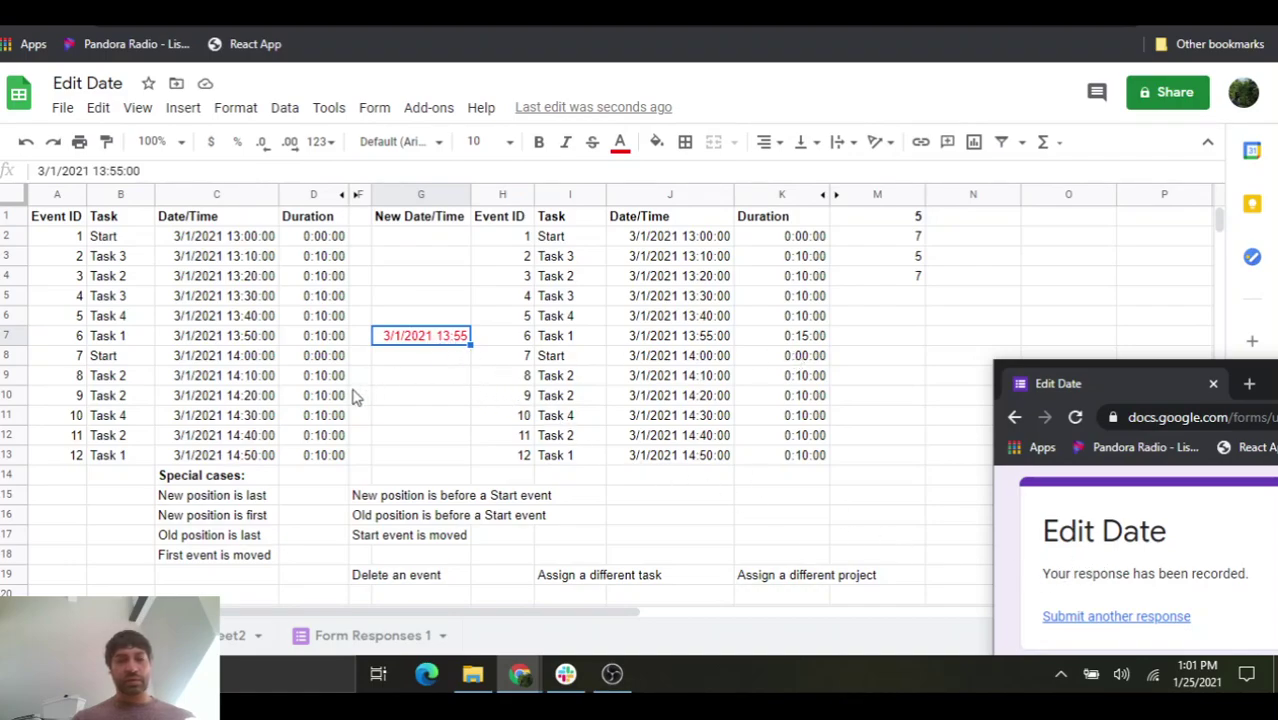
Step: Set the new date/time for event 6 in G7 to 3/1/2021 14:35
click(455, 340)
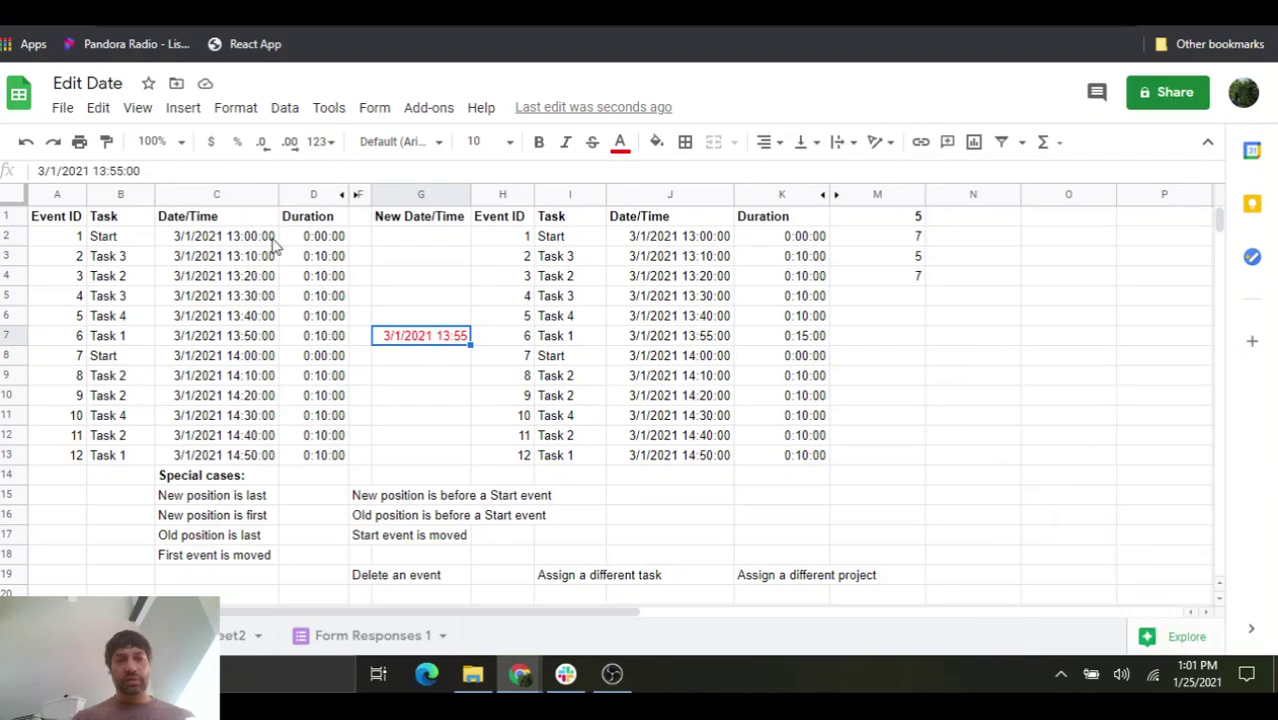
click(108, 172)
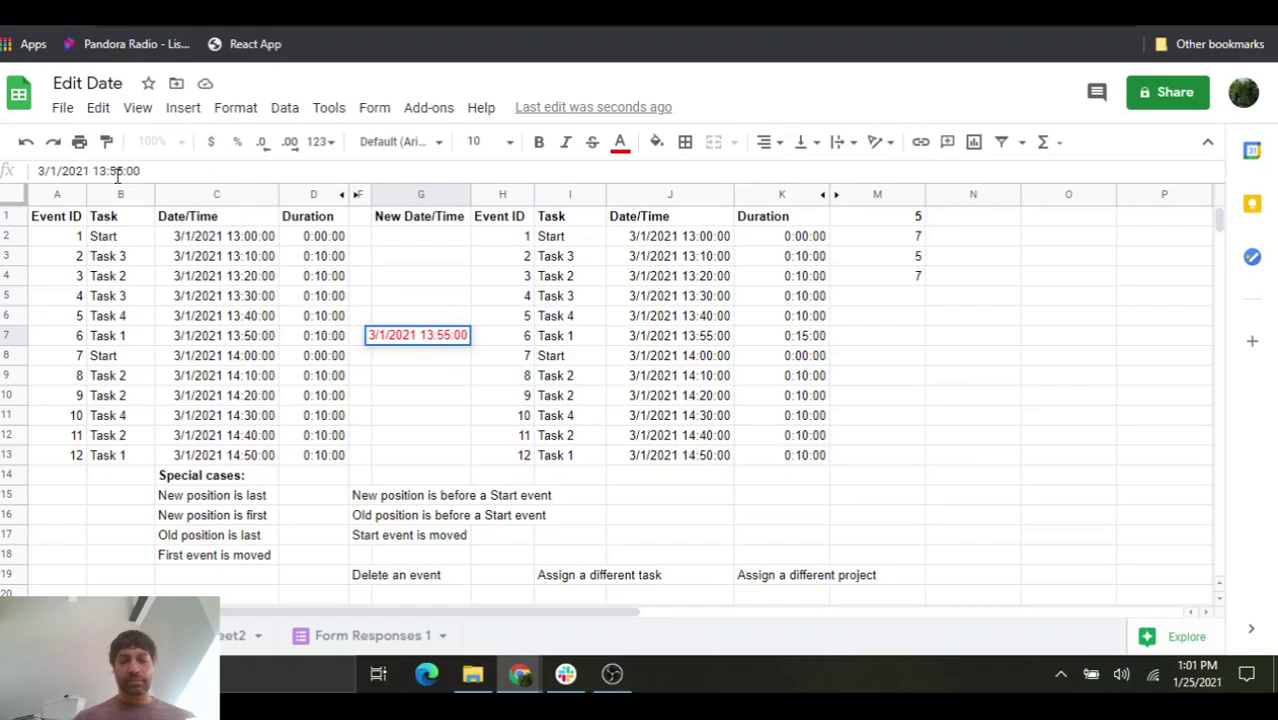
key(BackSpace)
text(4)
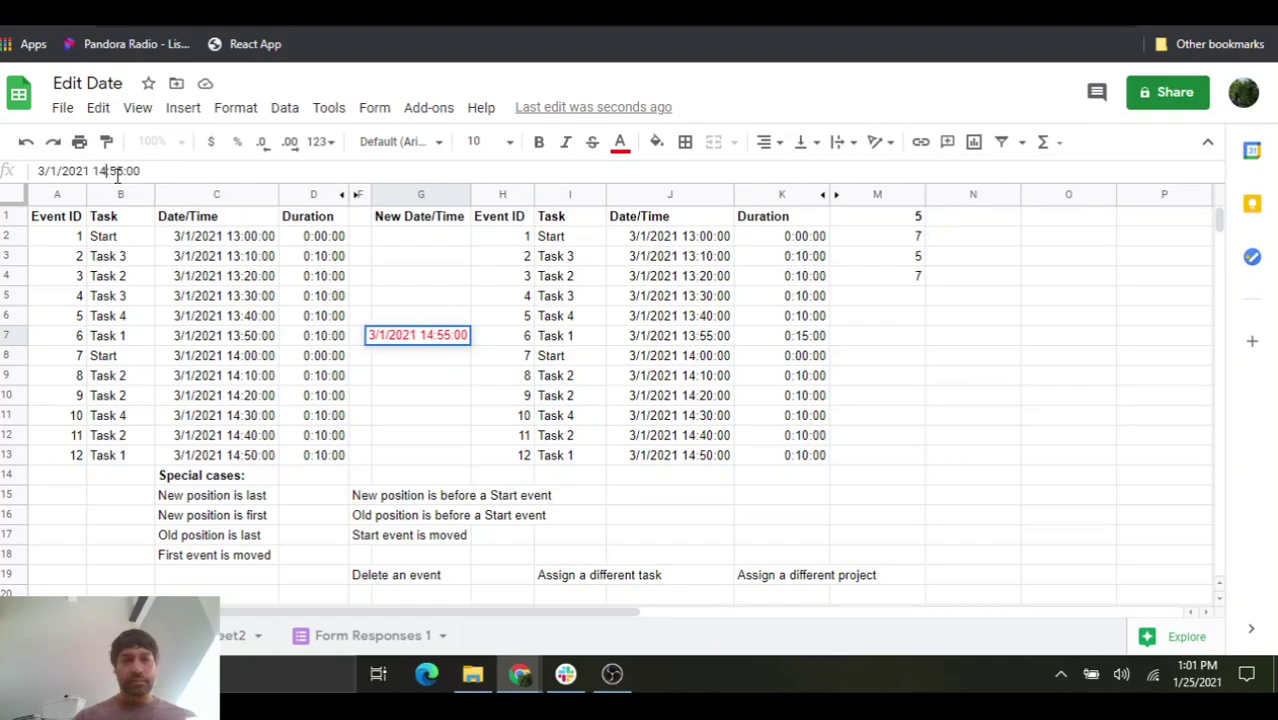
click(117, 172)
key(BackSpace)
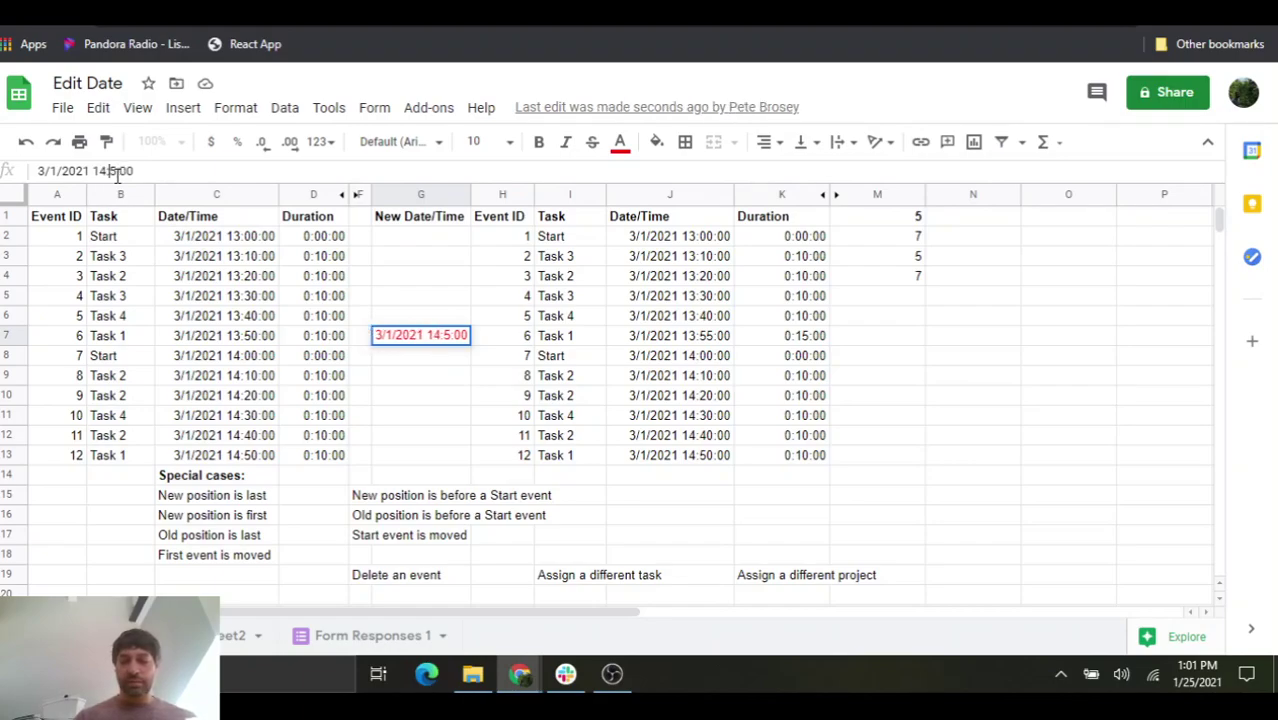
text(3)
key(Return)
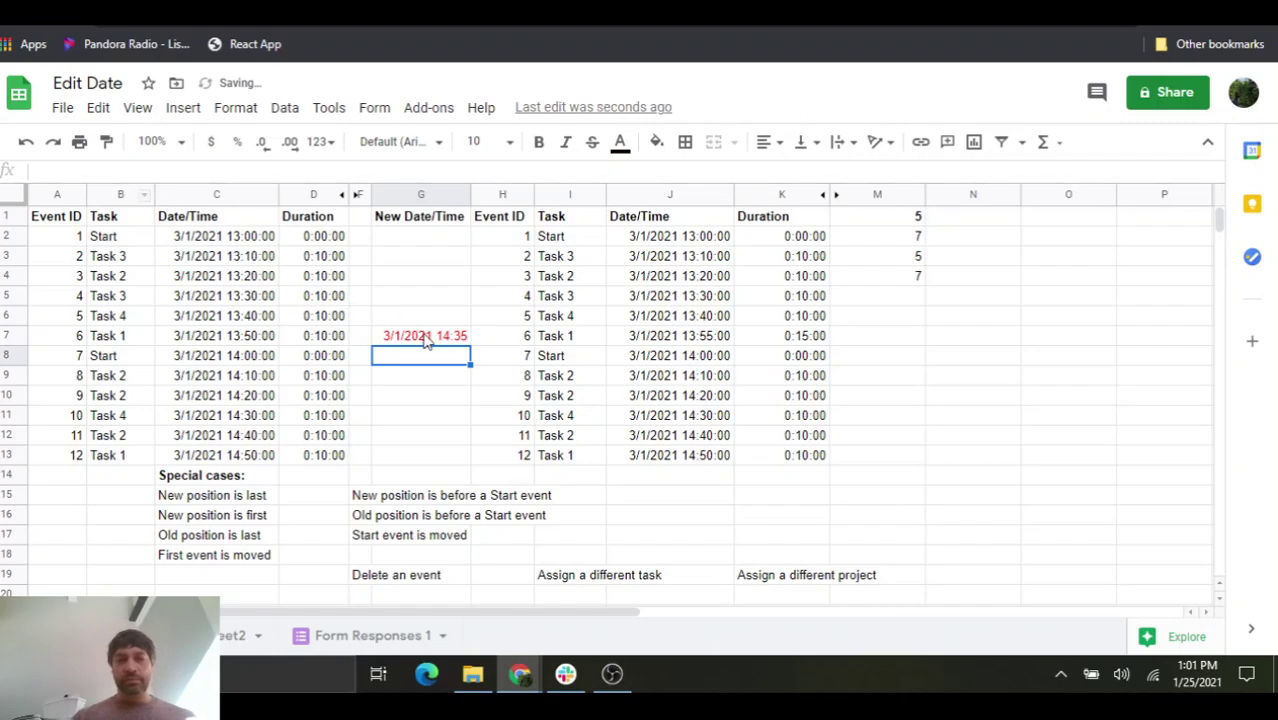
Step: Submit another Edit Date form response to run the script on event 6's 14:35 date/time
mouse_move(538, 686)
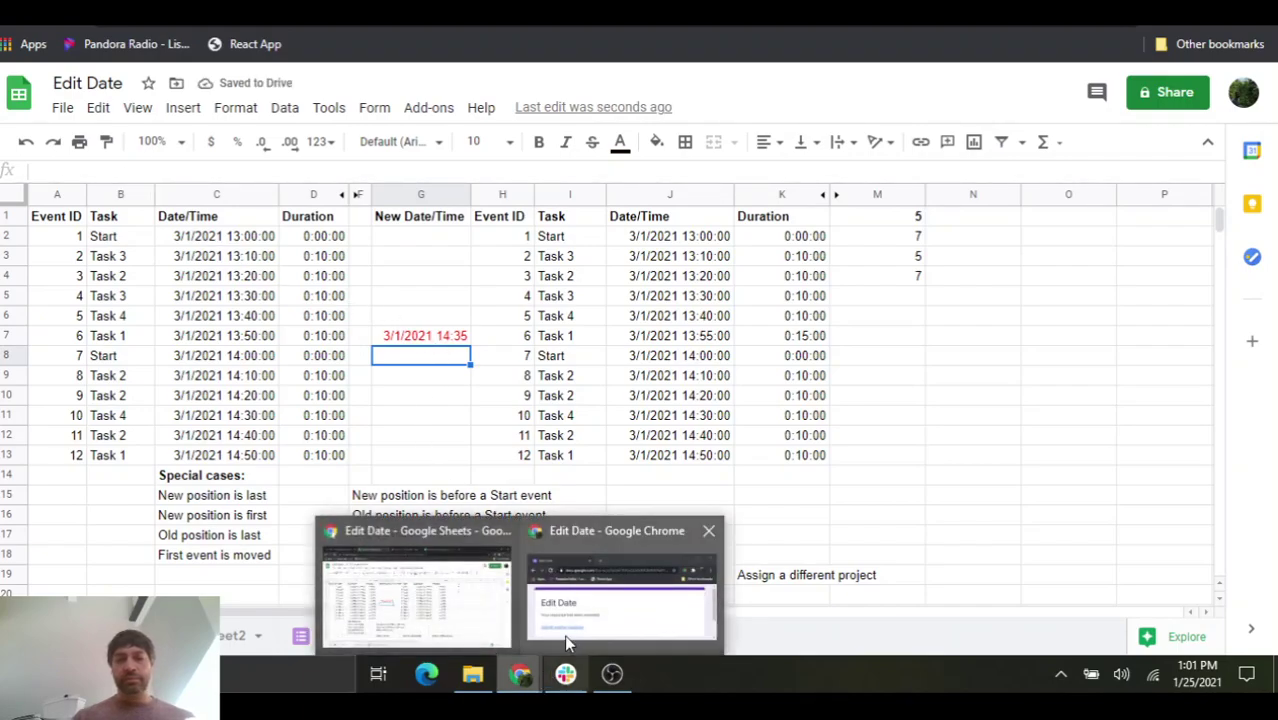
click(568, 624)
click(1178, 618)
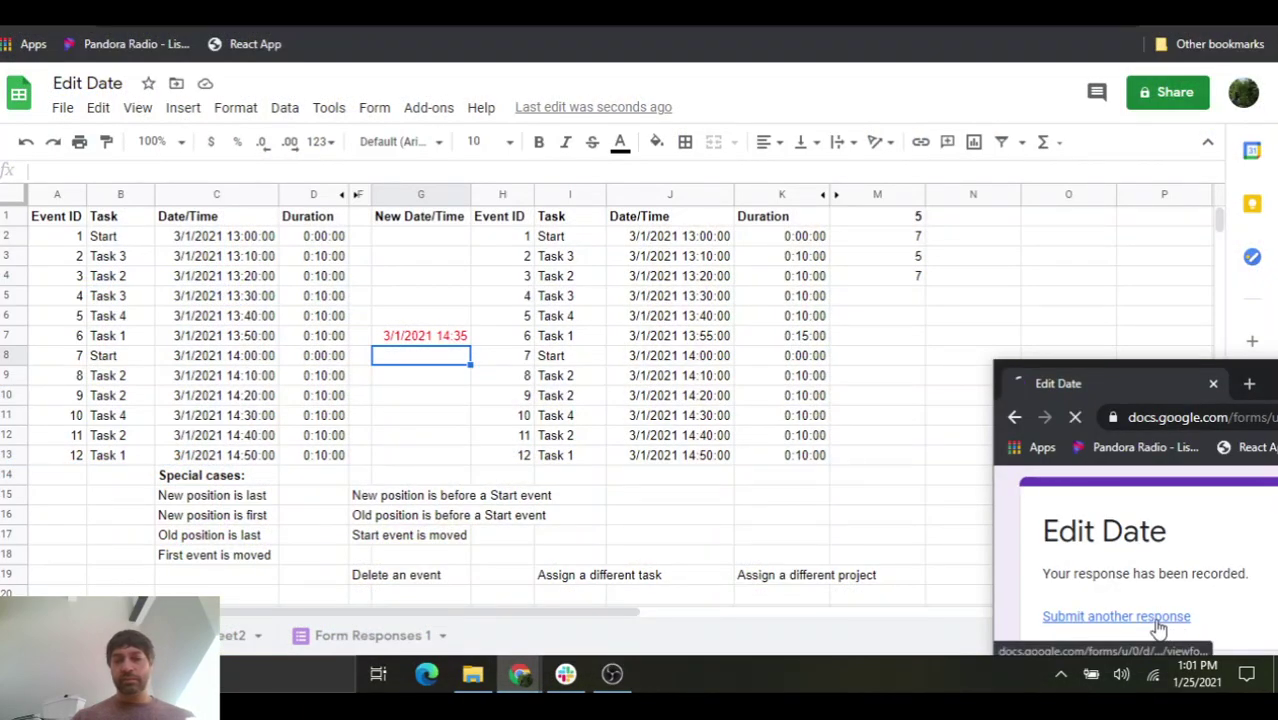
click(1061, 622)
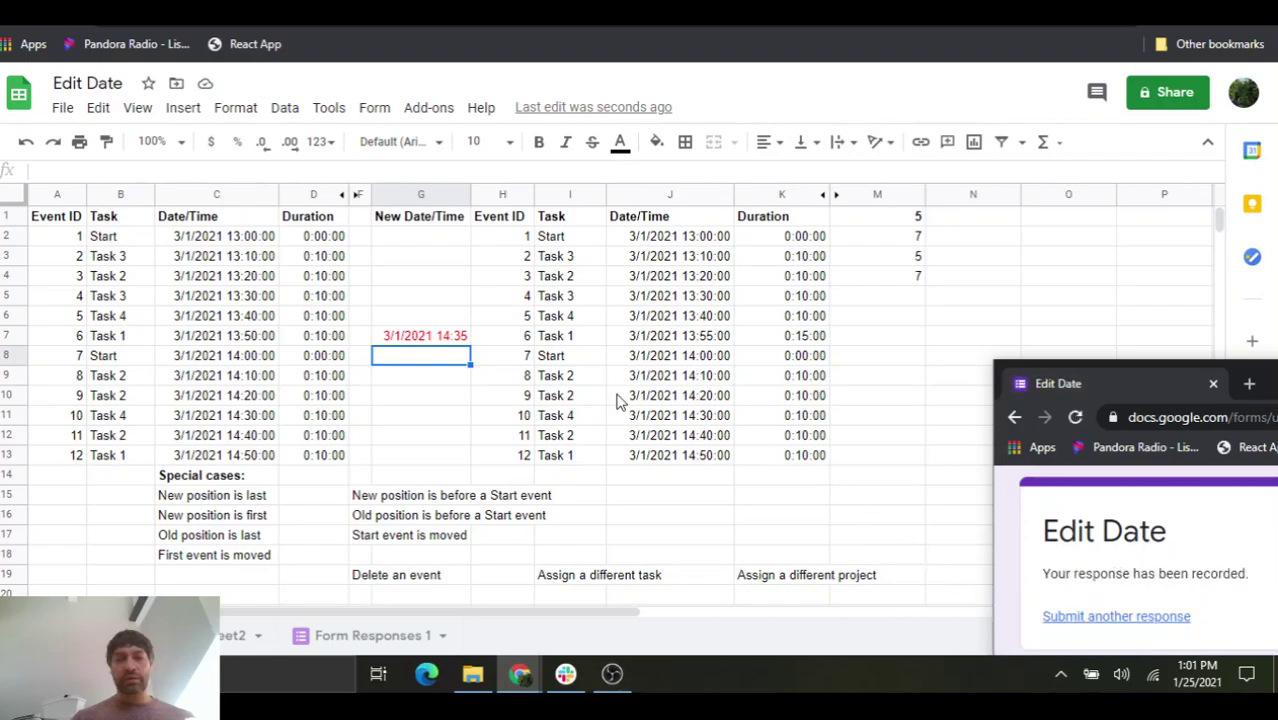